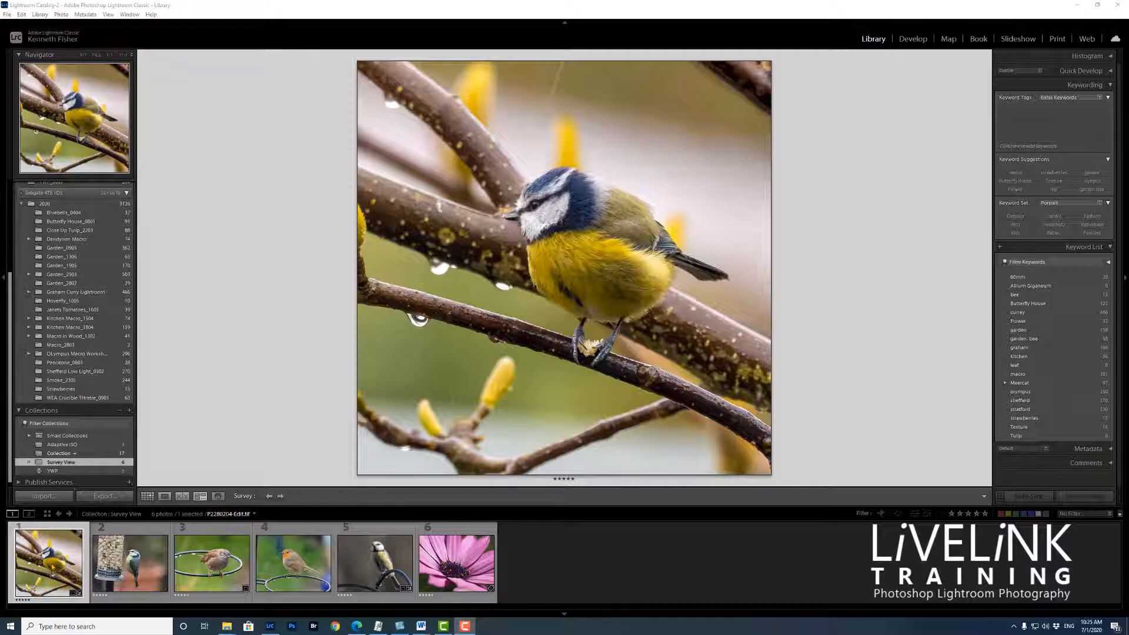
- Select all six bird and flower photos in the collection and show them together in Survey view
left_click(461, 575, "shift")
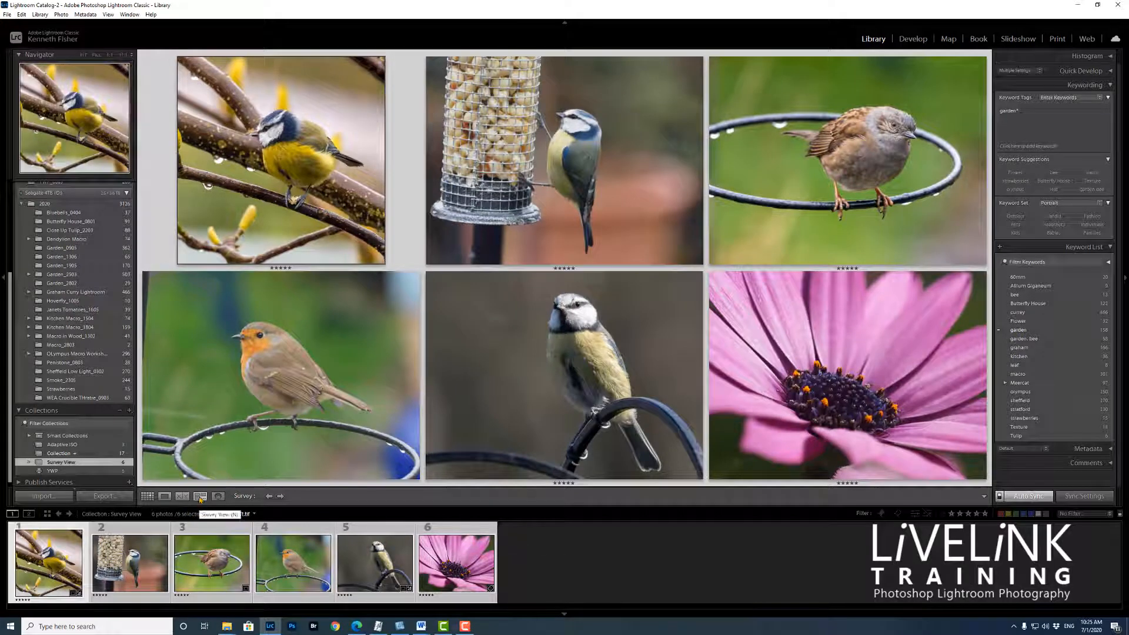
key("n")
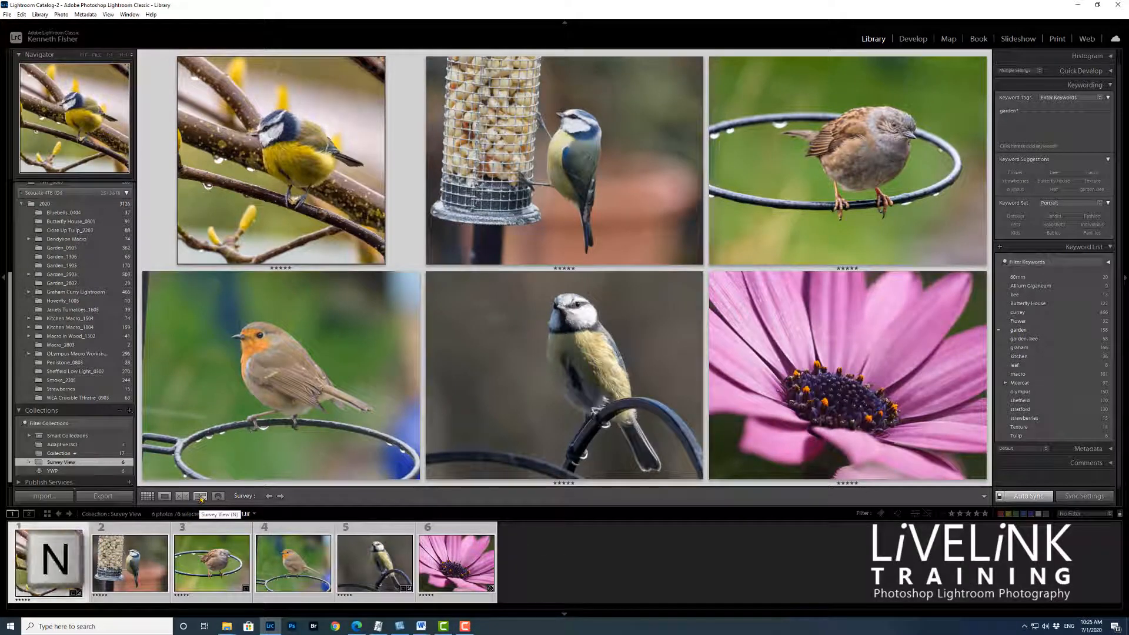
key("n")
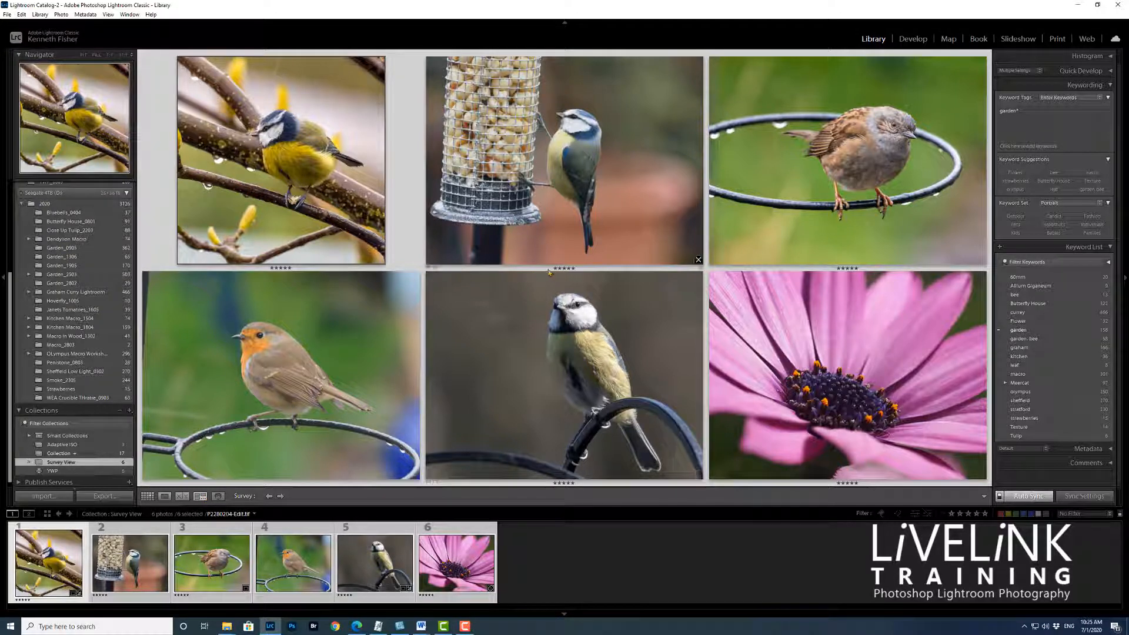
- Compare Dark Gray and Light Gray as the Survey view background color, finishing on Dark Gray
right_click(403, 173)
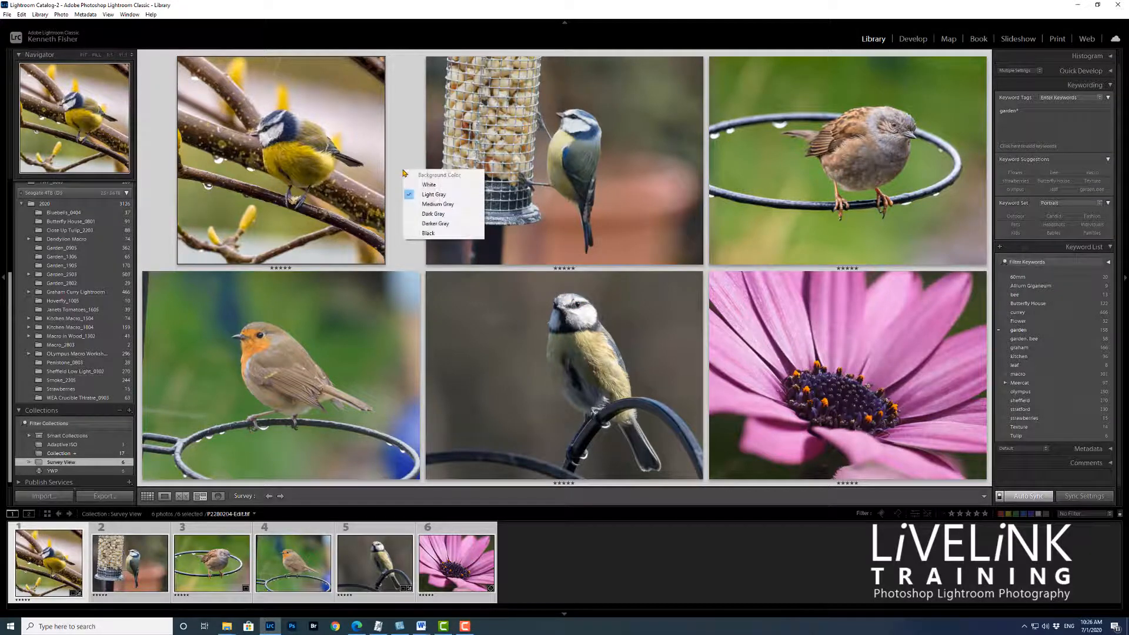
left_click(438, 214)
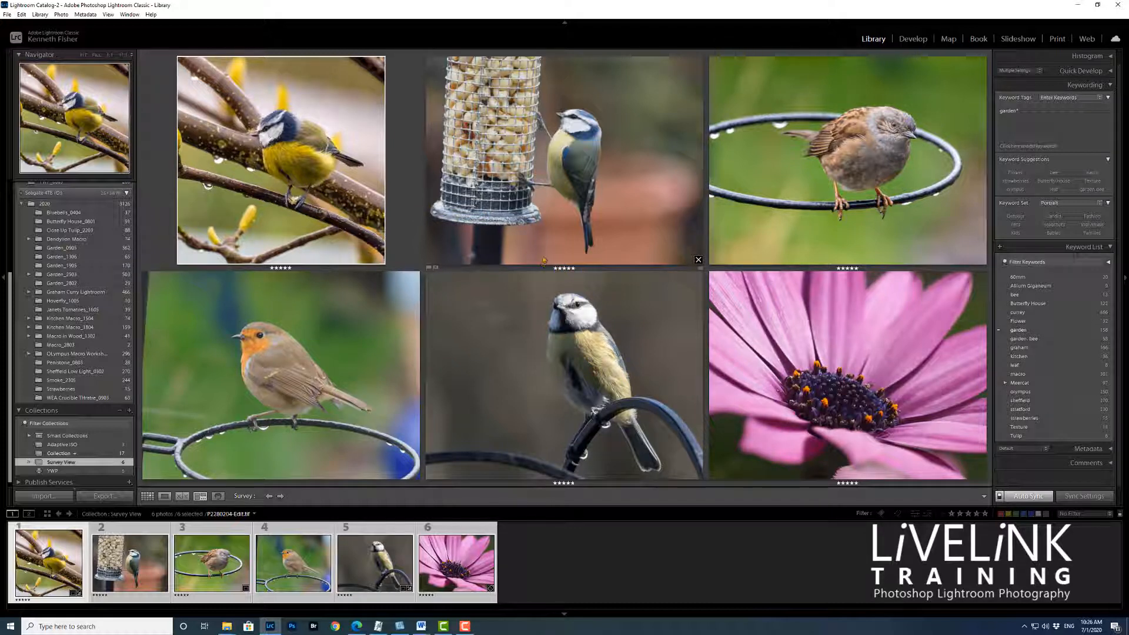
right_click(411, 184)
left_click(449, 208)
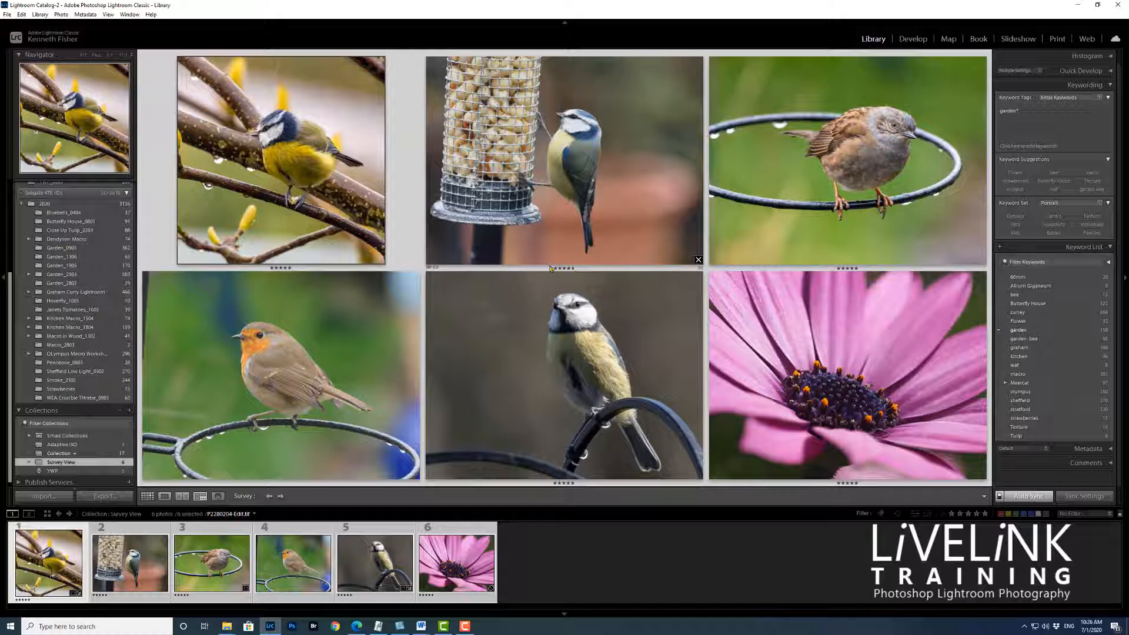
right_click(414, 181)
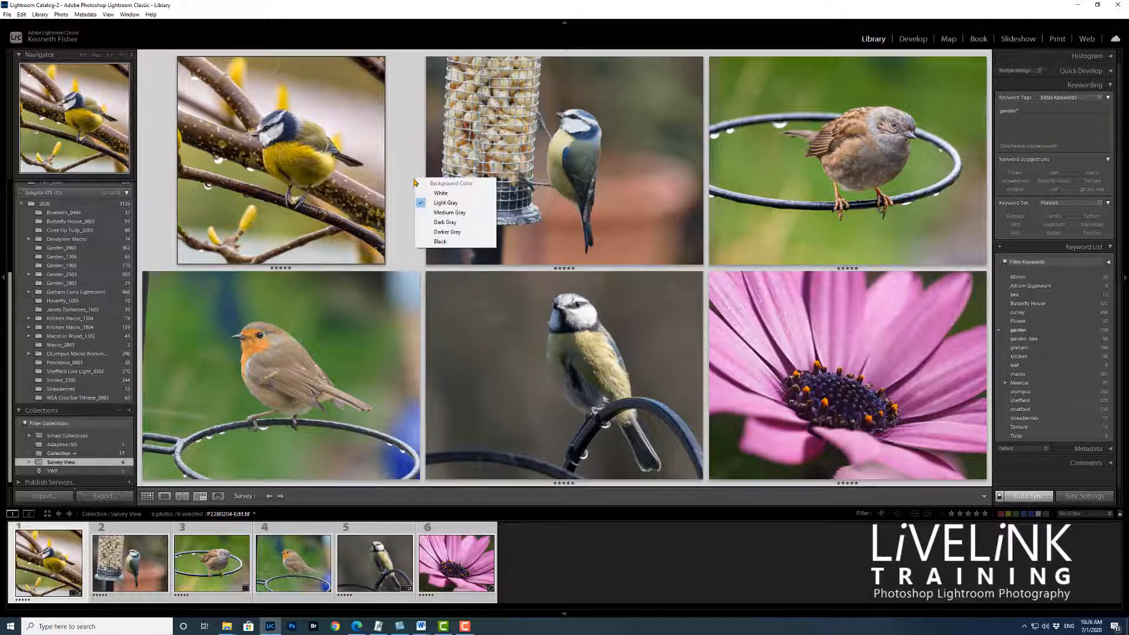
left_click(442, 219)
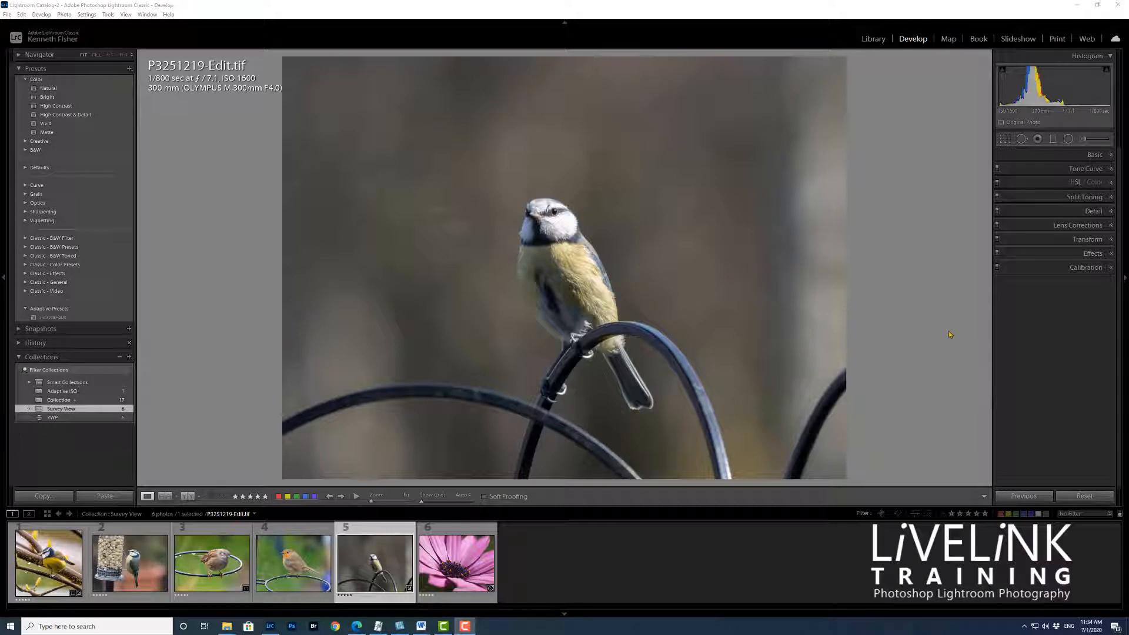
- Start the Crop & Straighten tool on P3251219-Edit.tif and set the crop guide overlay to Center
left_click(1004, 139)
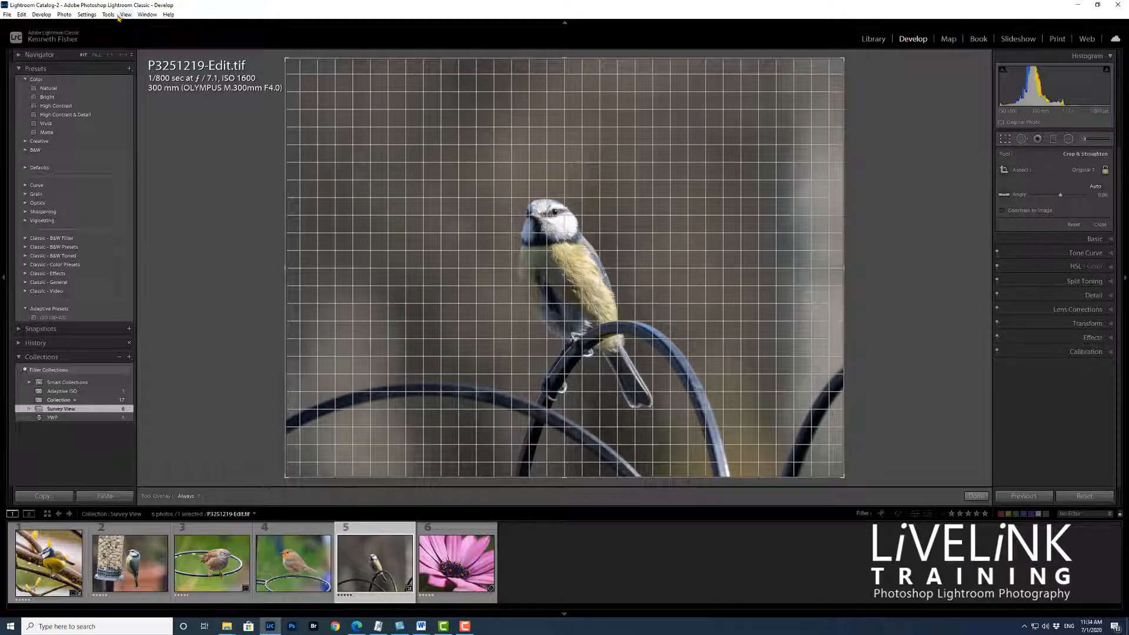
left_click(108, 15)
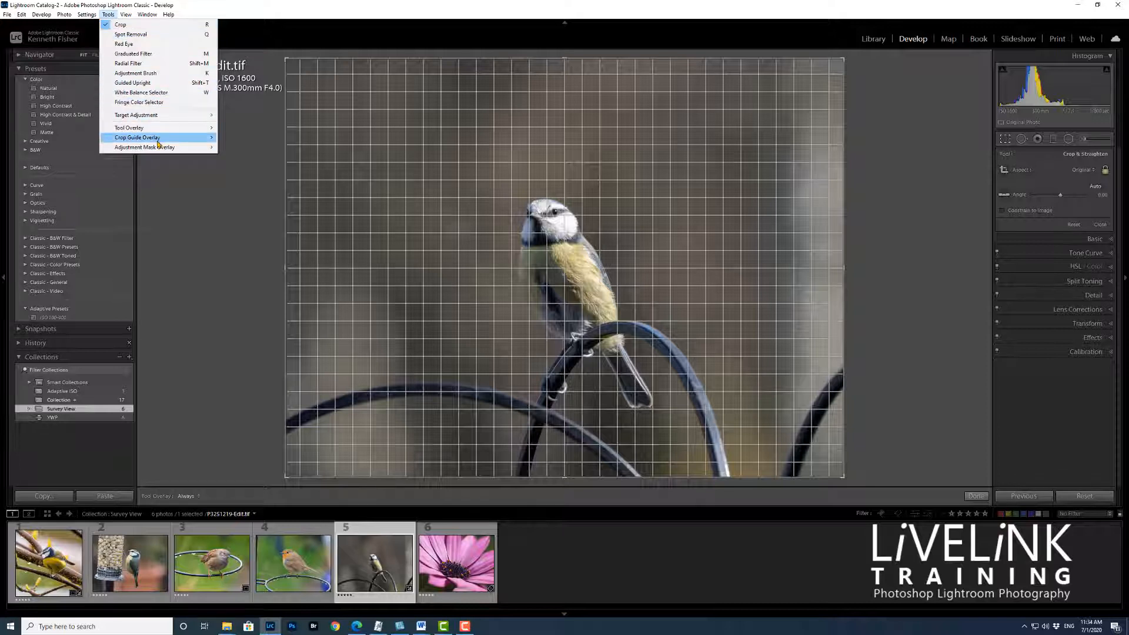
mouse_move(159, 142)
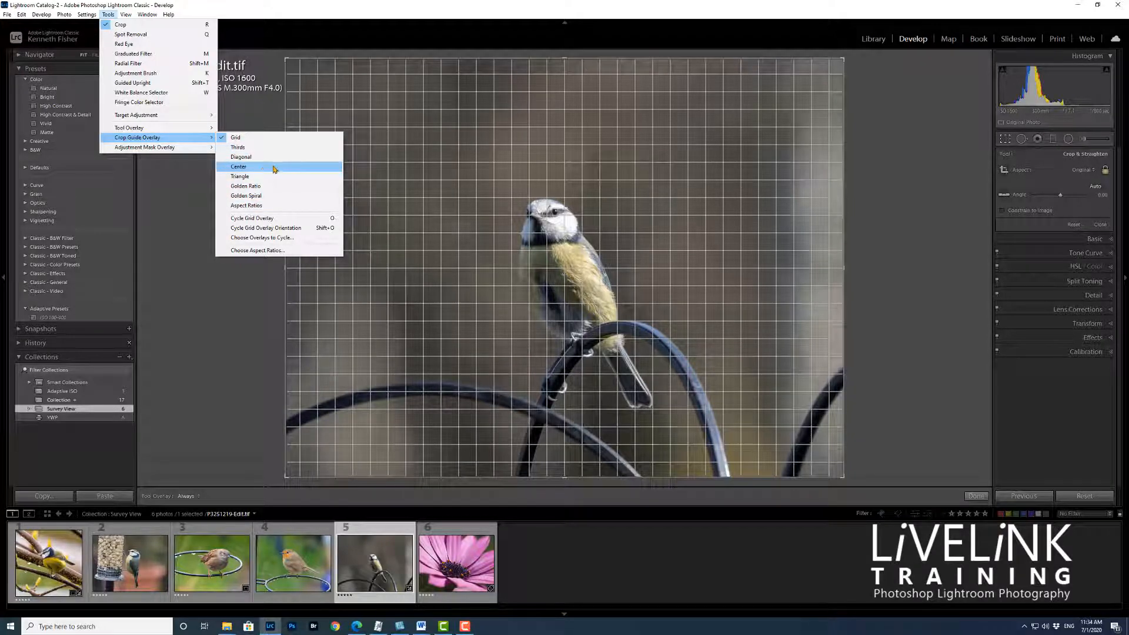
left_click(274, 170)
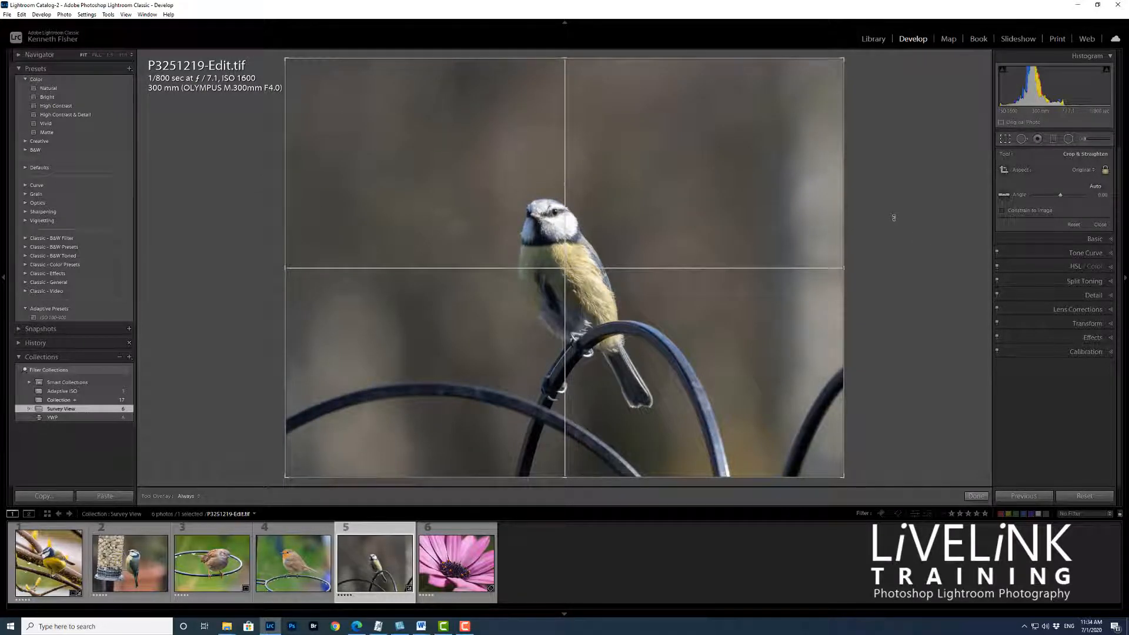
- Cycle repeatedly through the crop guide overlays, including Grid, Thirds and Triangle, to compare them on the photo
key("o")
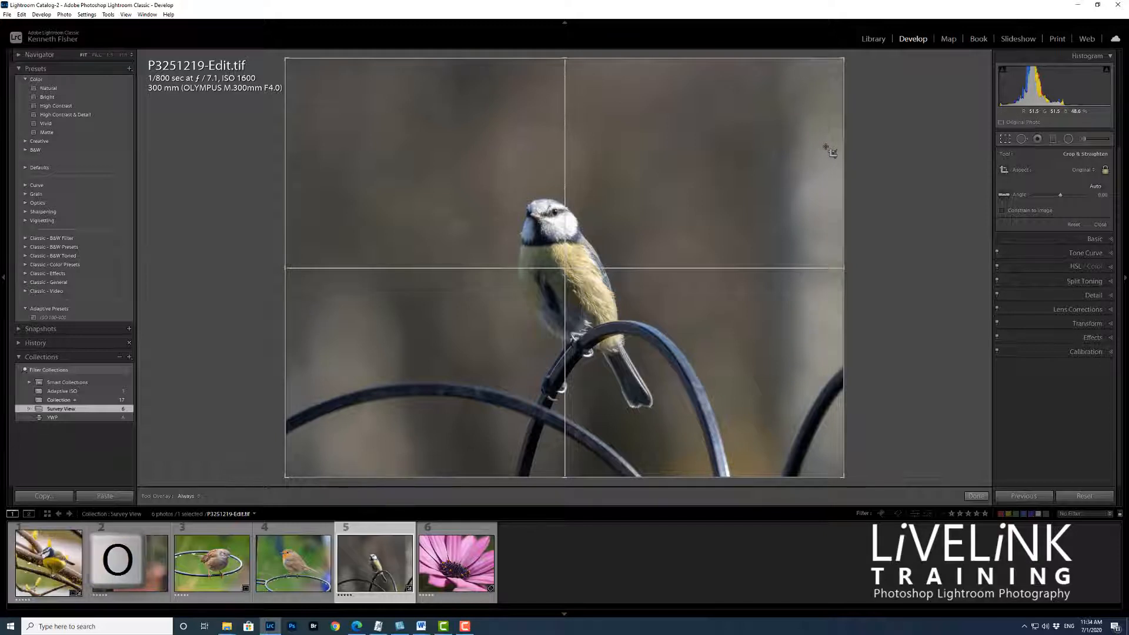
key("o")
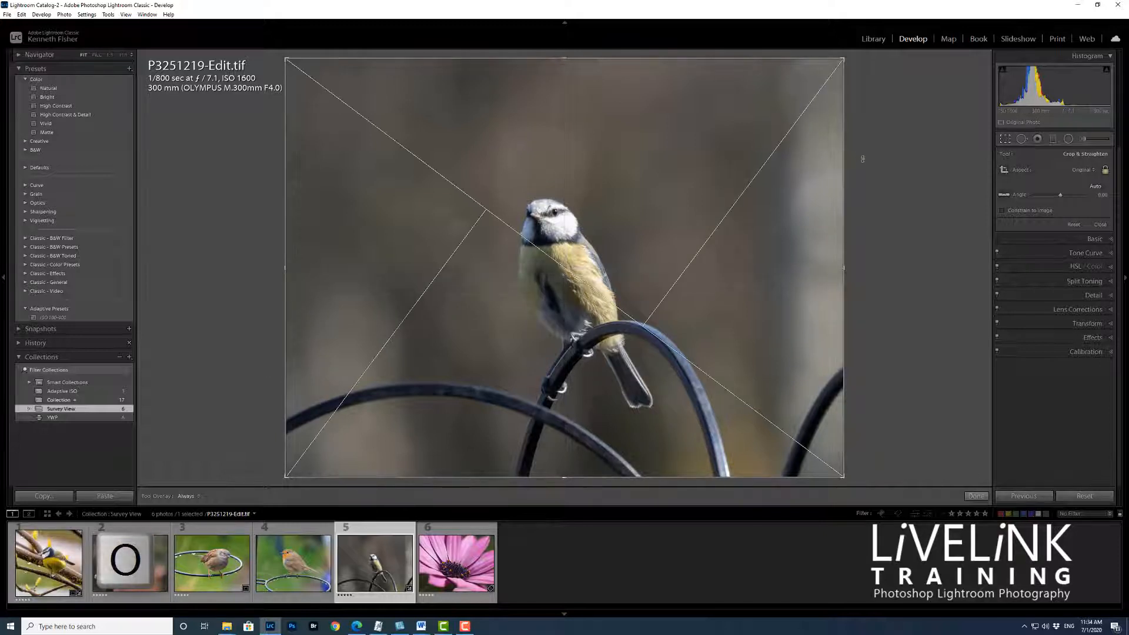
key("o")
key("o")
key("o")
key("o")
key("o")
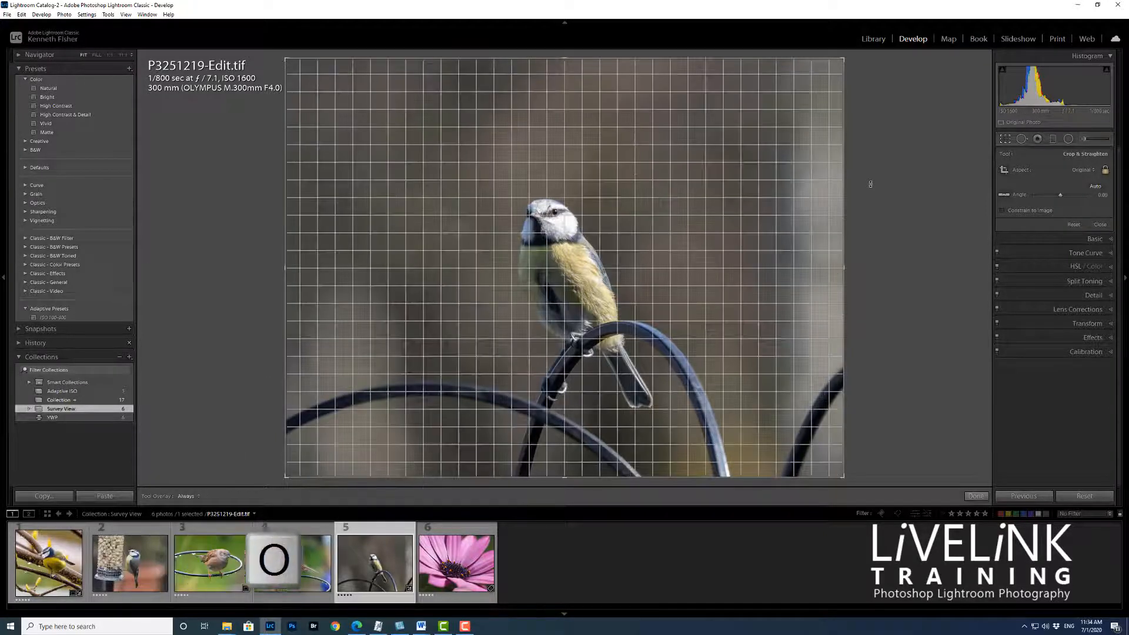
key("o")
key("o")
key("o")
key("o")
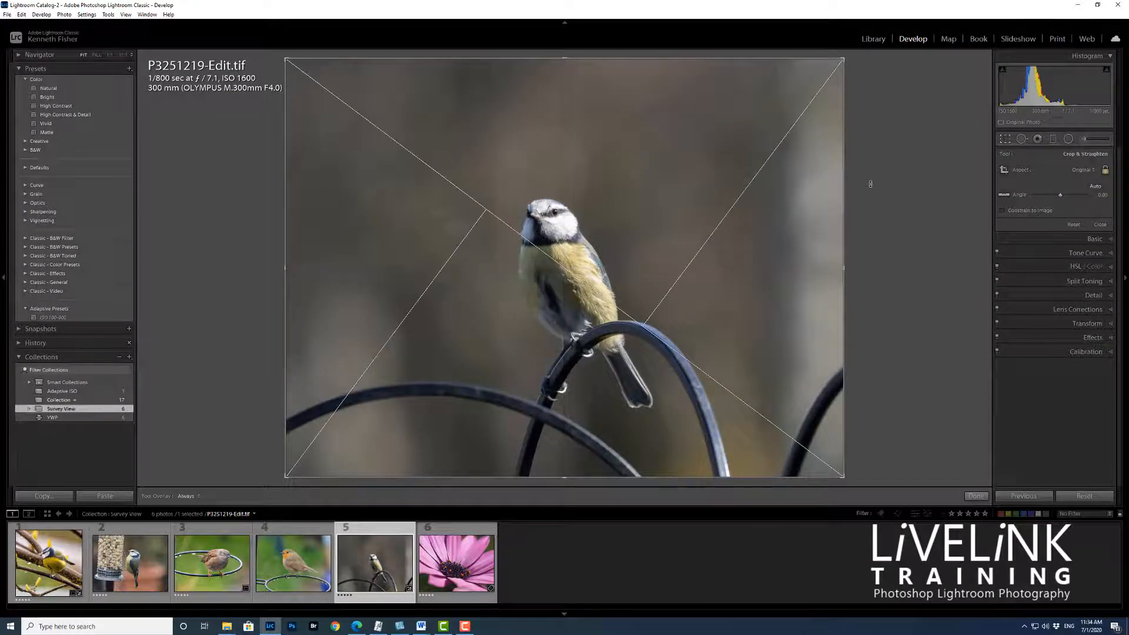
key("o")
key("o")
key("o")
key("o")
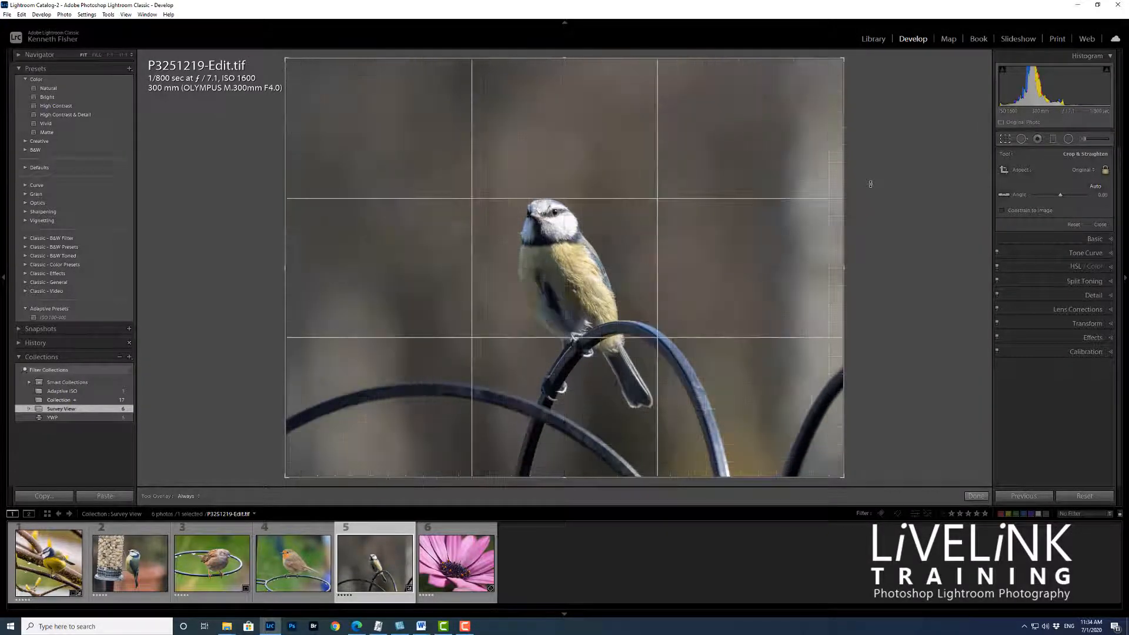
key("o")
key("o")
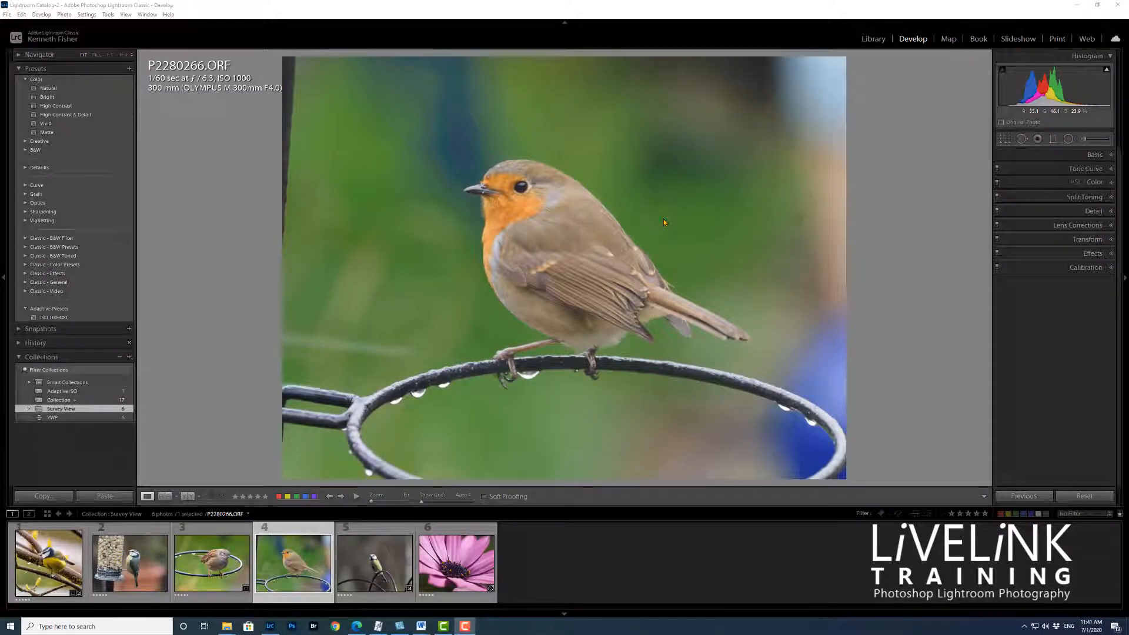
- Show the Tone Curve and the HSL/Color adjustments for the robin photo P2280266.ORF
left_click(1110, 170)
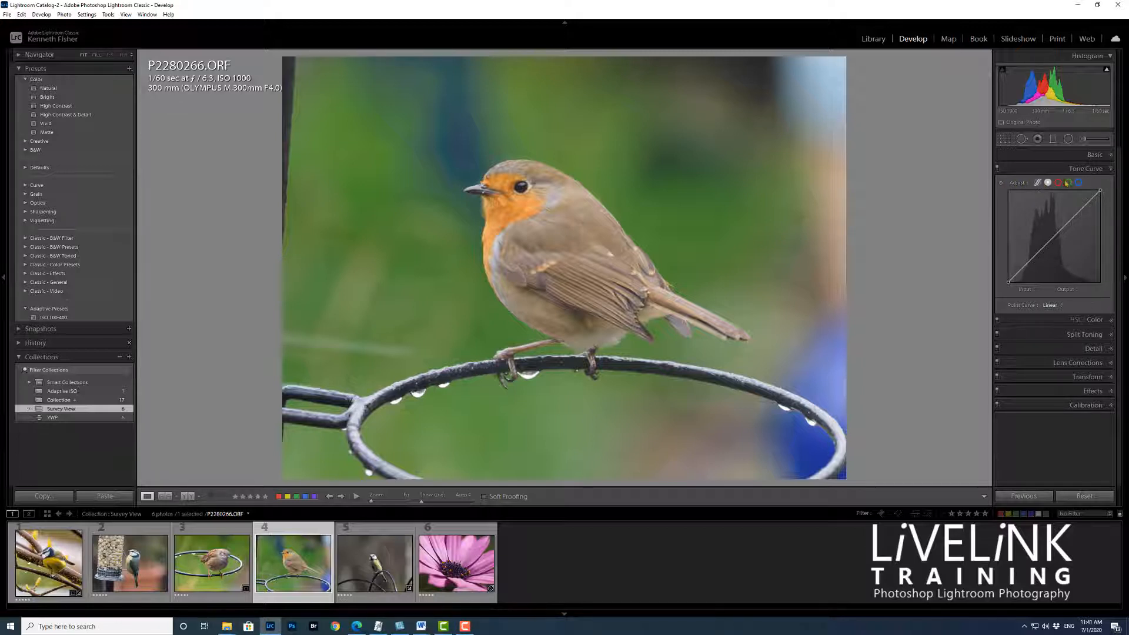
left_click(1111, 320)
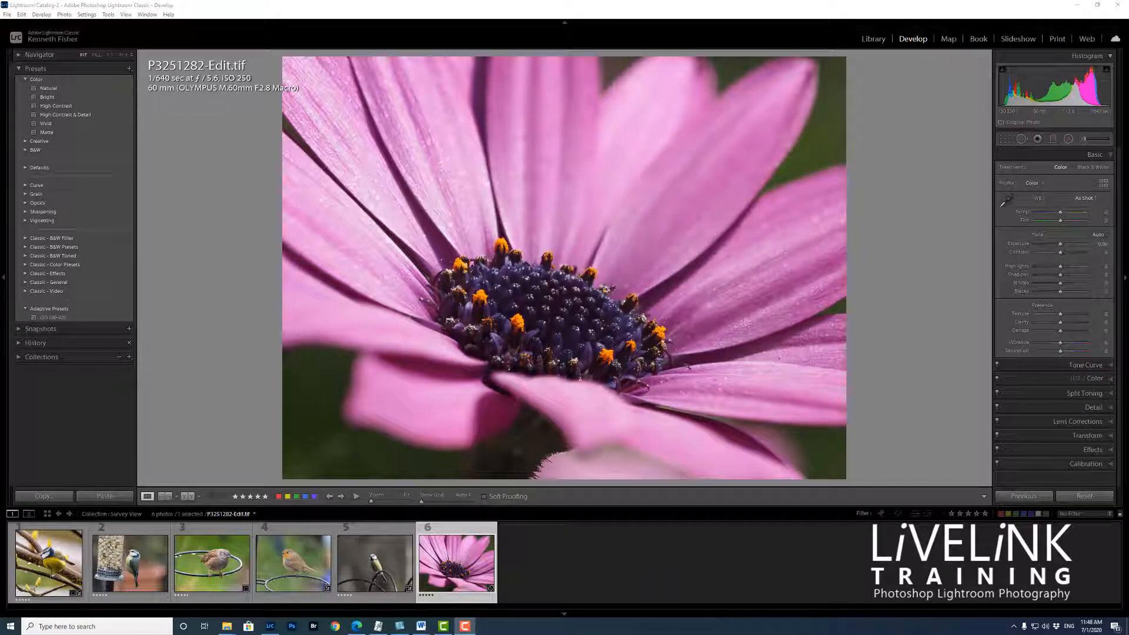
- Apply the Defaults presets Camera Settings, Adobe Color + Lens, Adobe Color + Lens + NR and finally Adobe Vivid + Lens + NR to robin photo P2280266.ORF
left_click(913, 39)
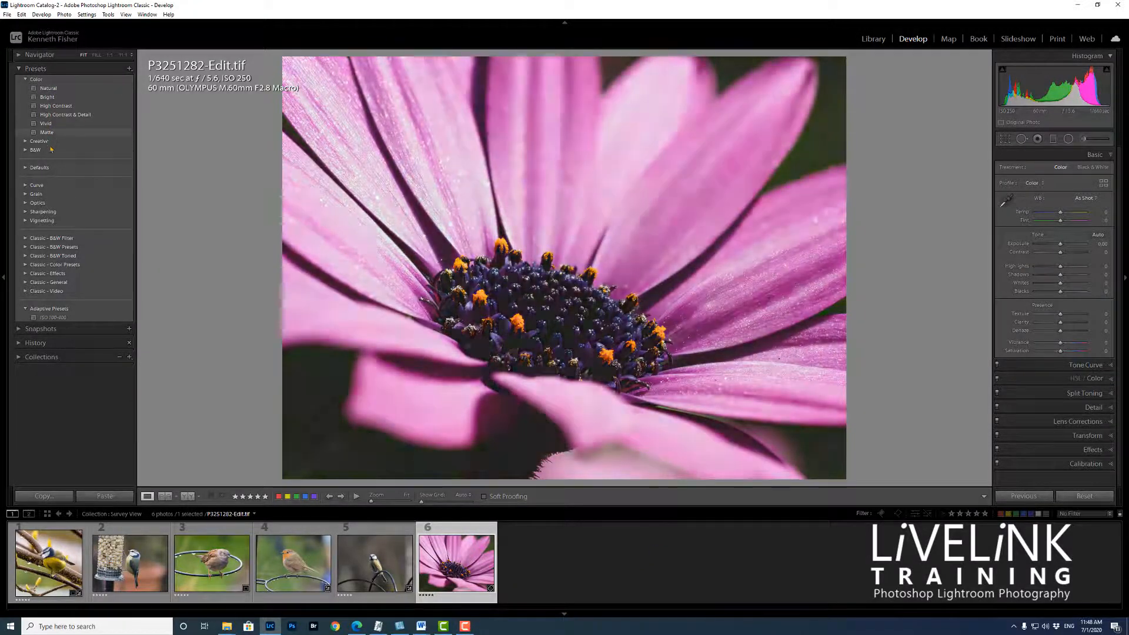
left_click(26, 168)
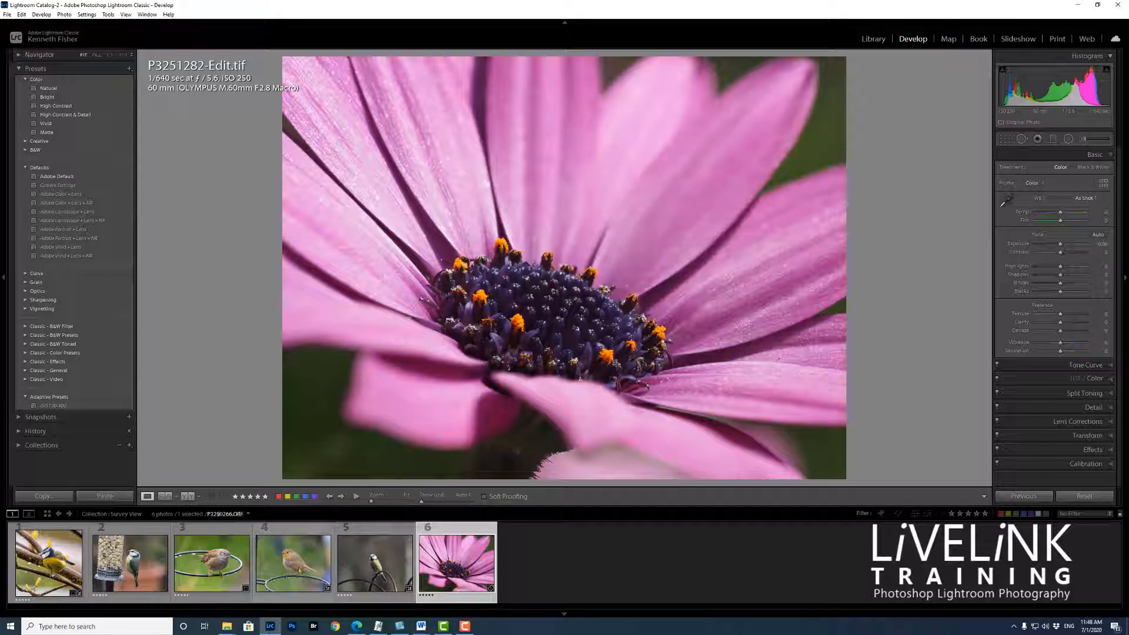
left_click(293, 562)
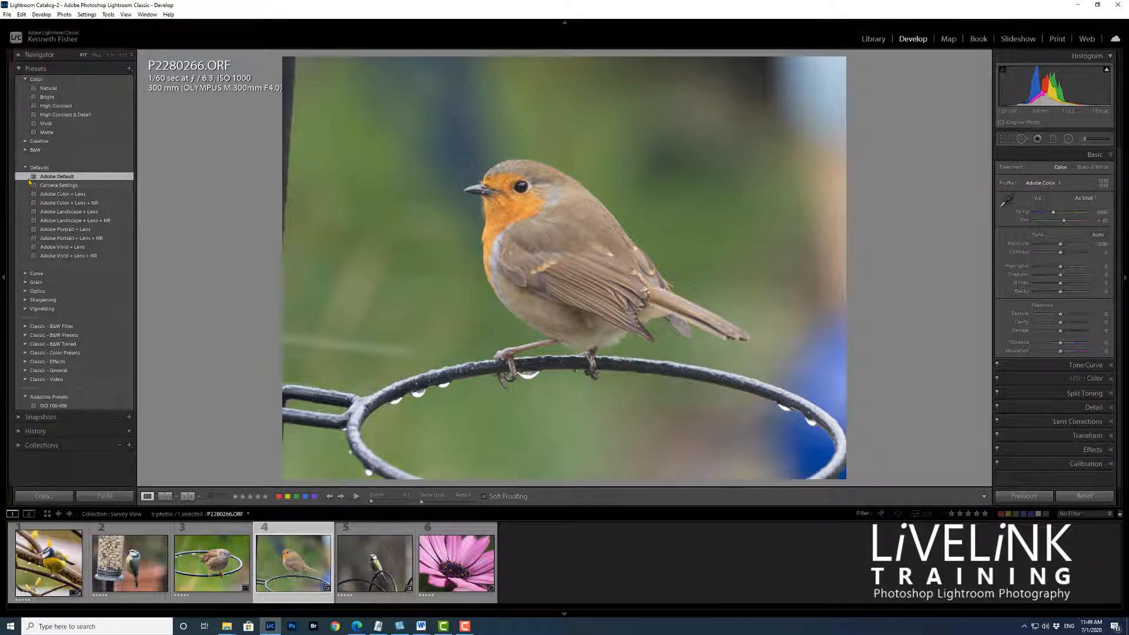
left_click(61, 186)
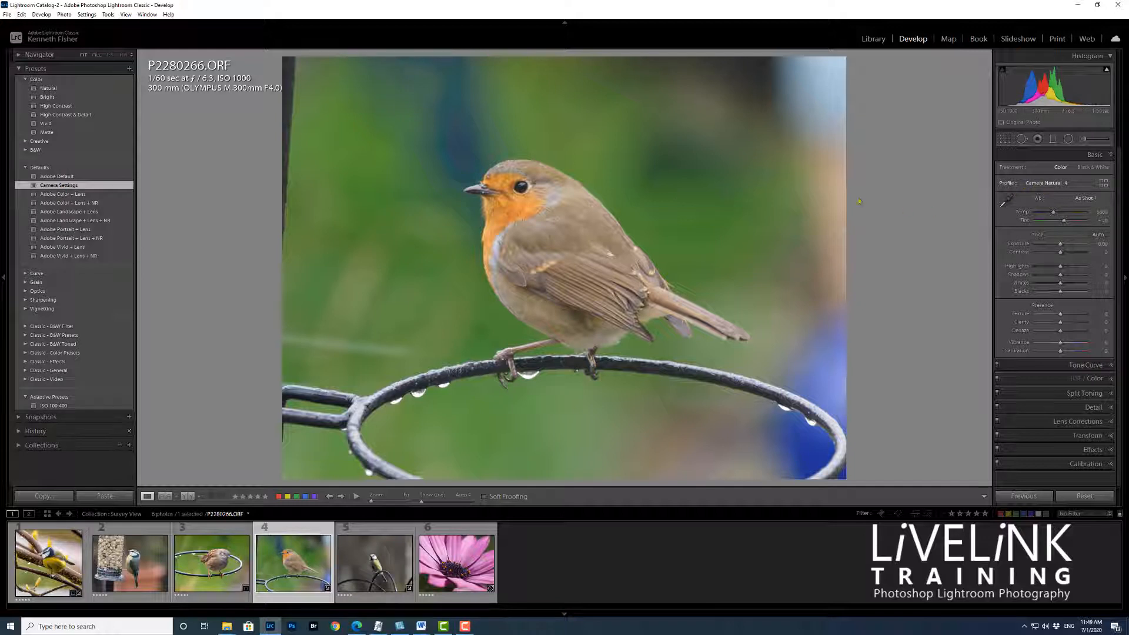
left_click(61, 195)
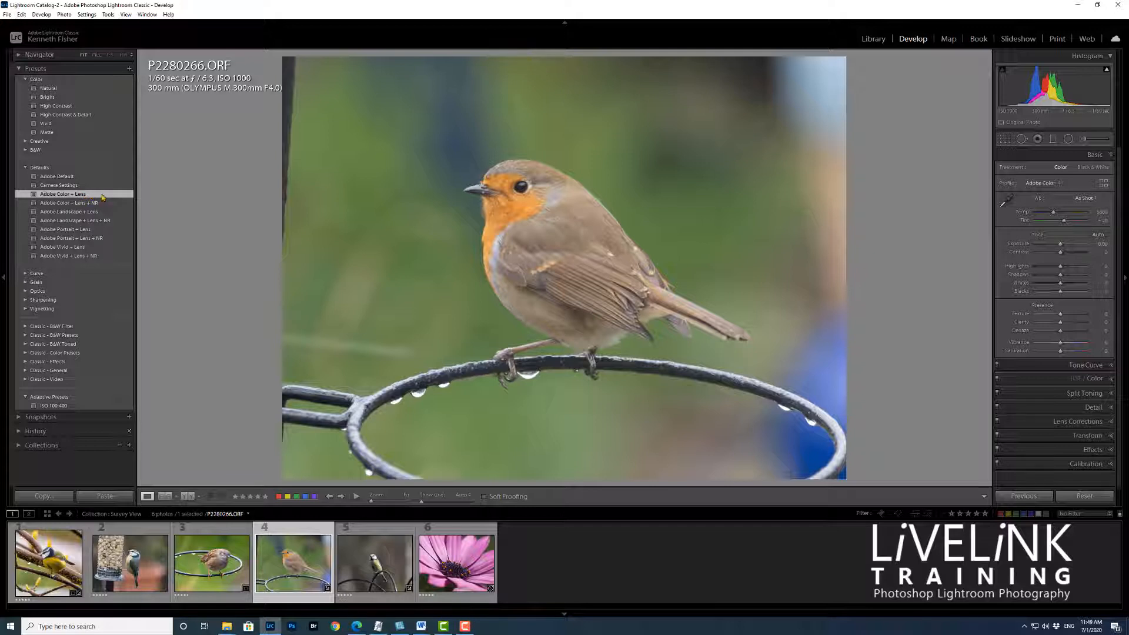
left_click(62, 203)
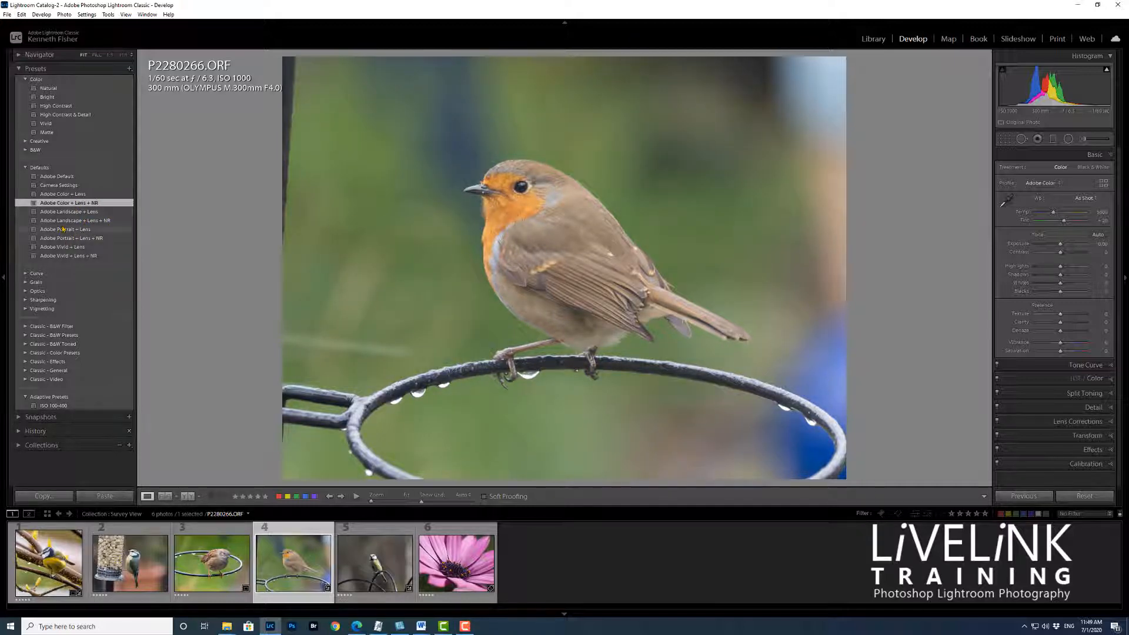
left_click(64, 258)
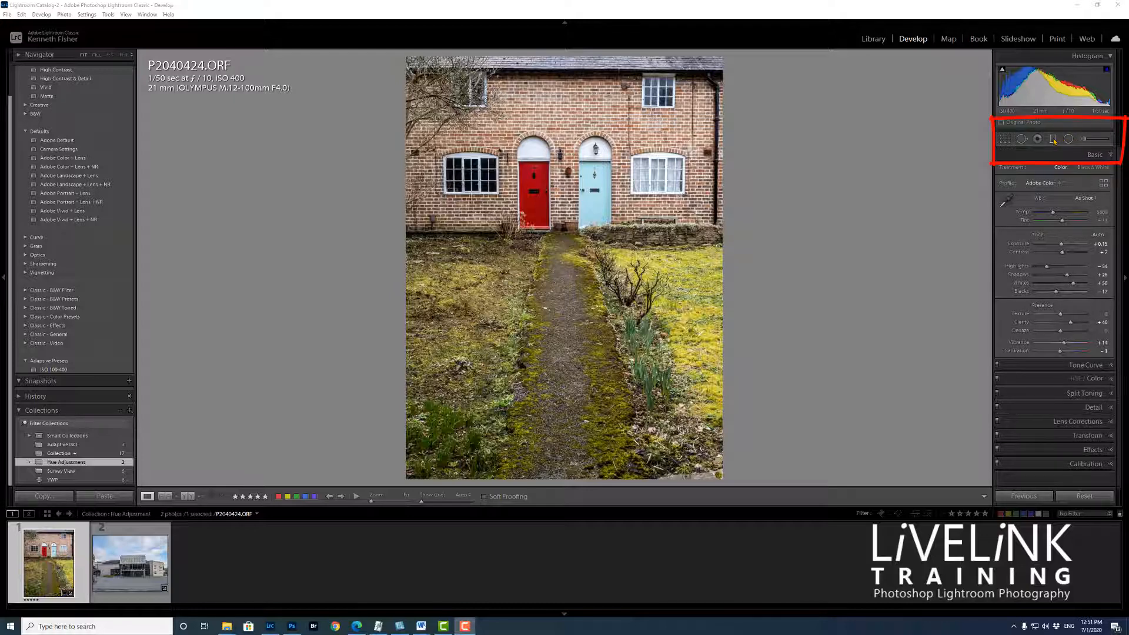
- Paint the light blue door with a small Adjustment Brush and shift its Hue to about -111 to make it green
left_click(1095, 141)
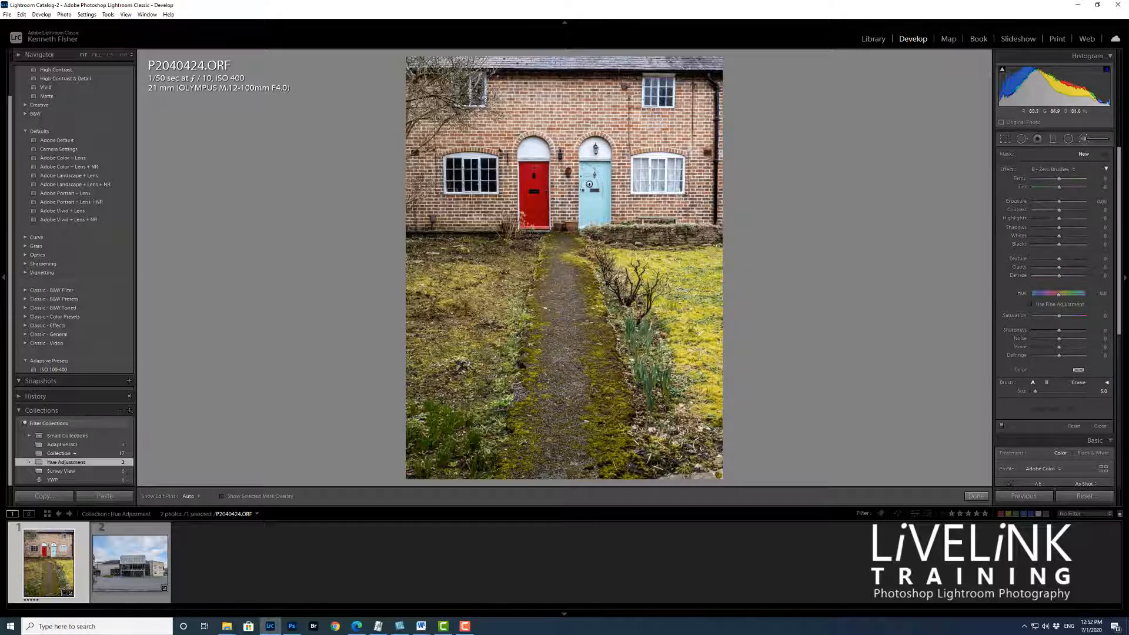
key("bracketleft")
key("h")
left_click(595, 203)
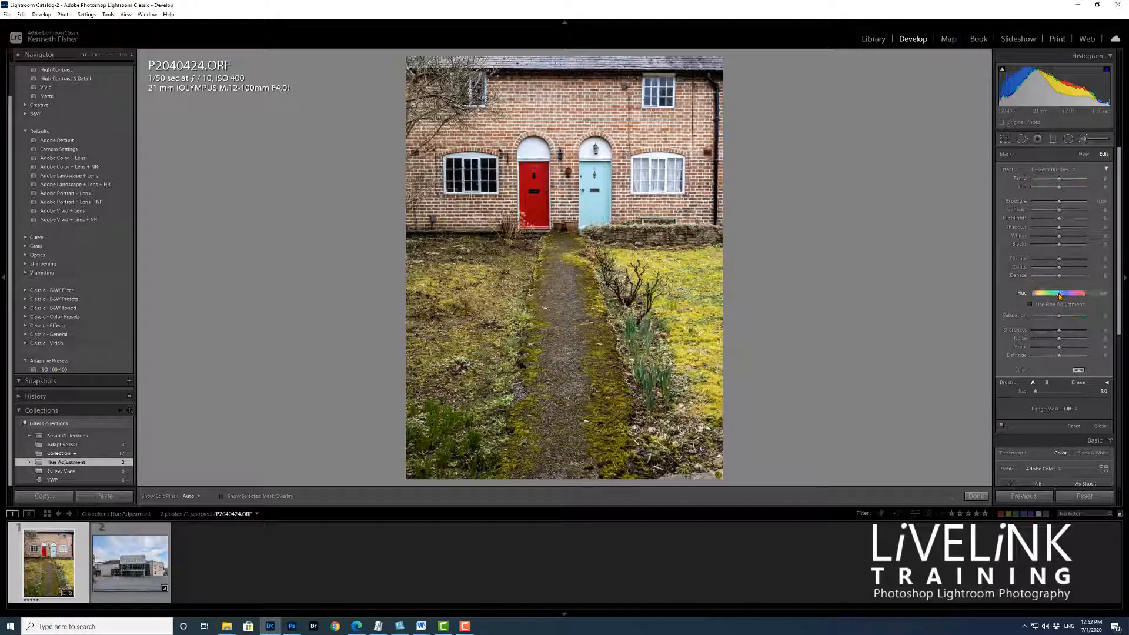
mouse_move(1060, 295)
left_mouse_down()
mouse_move(1046, 300)
mouse_move(1072, 298)
mouse_move(1045, 300)
left_mouse_up()
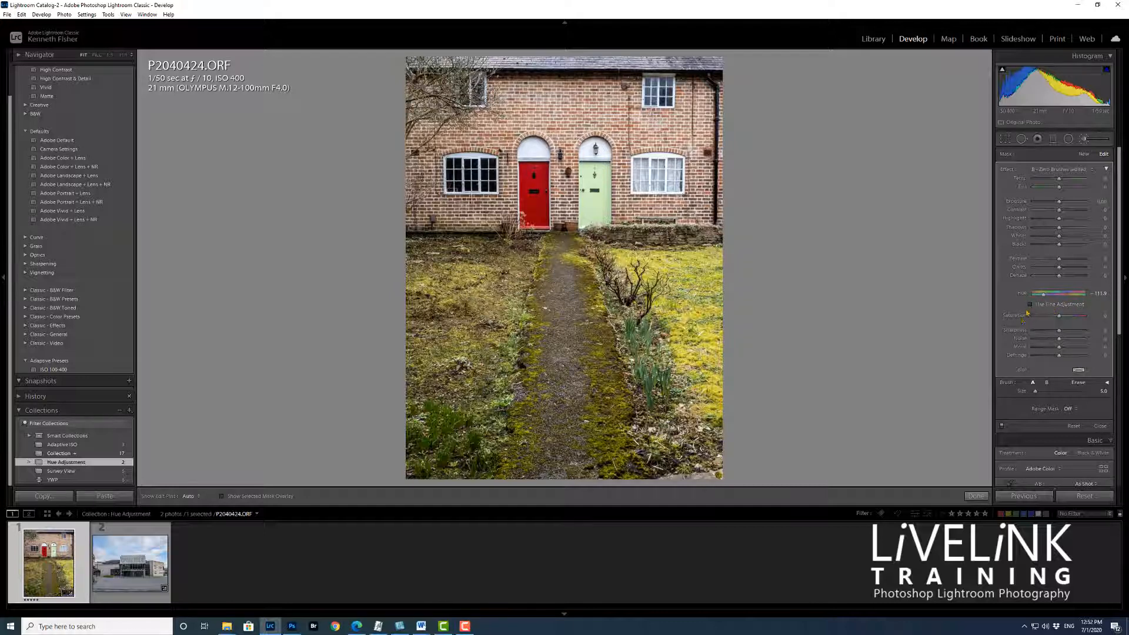
- Turn on Use Fine Adjustment and vary the painted door's Hue in small increments
left_click(1045, 302)
left_click_drag(1054, 300, 1055, 299)
left_click_drag(1077, 299, 1127, 296)
left_click_drag(1059, 297, 1038, 298)
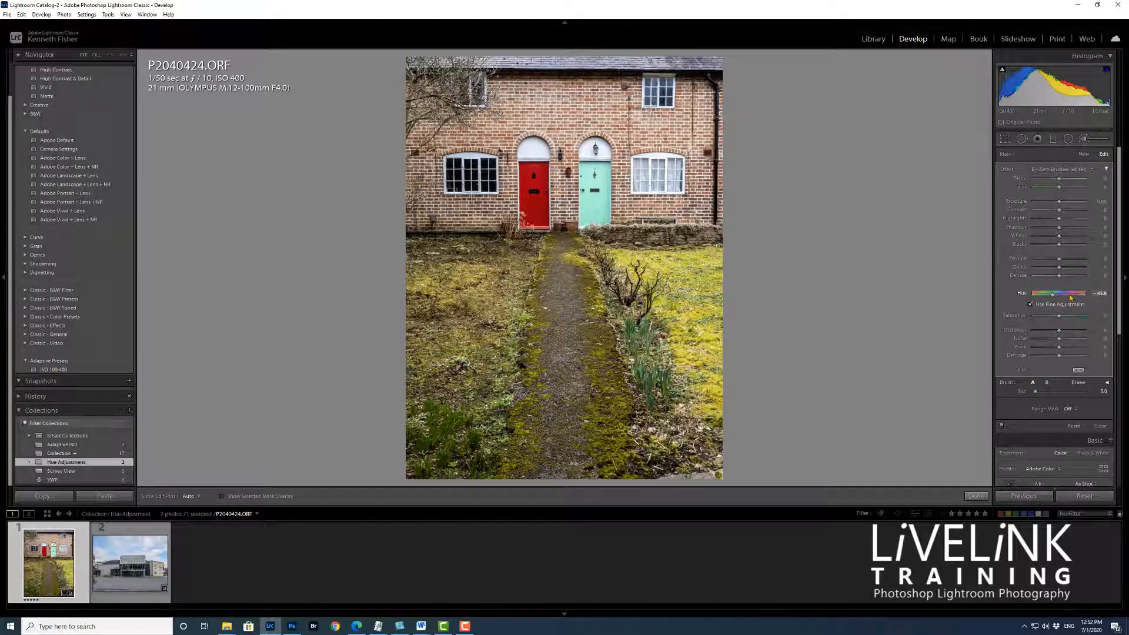
left_click_drag(1107, 293, 1122, 290)
left_click_drag(1097, 296, 1100, 297)
- Turn off Use Fine Adjustment and delete the brush adjustment from the door
left_click(1031, 304)
mouse_move(1059, 297)
left_mouse_down()
mouse_move(1037, 300)
mouse_move(1070, 300)
mouse_move(1056, 300)
left_mouse_up()
key("Delete")
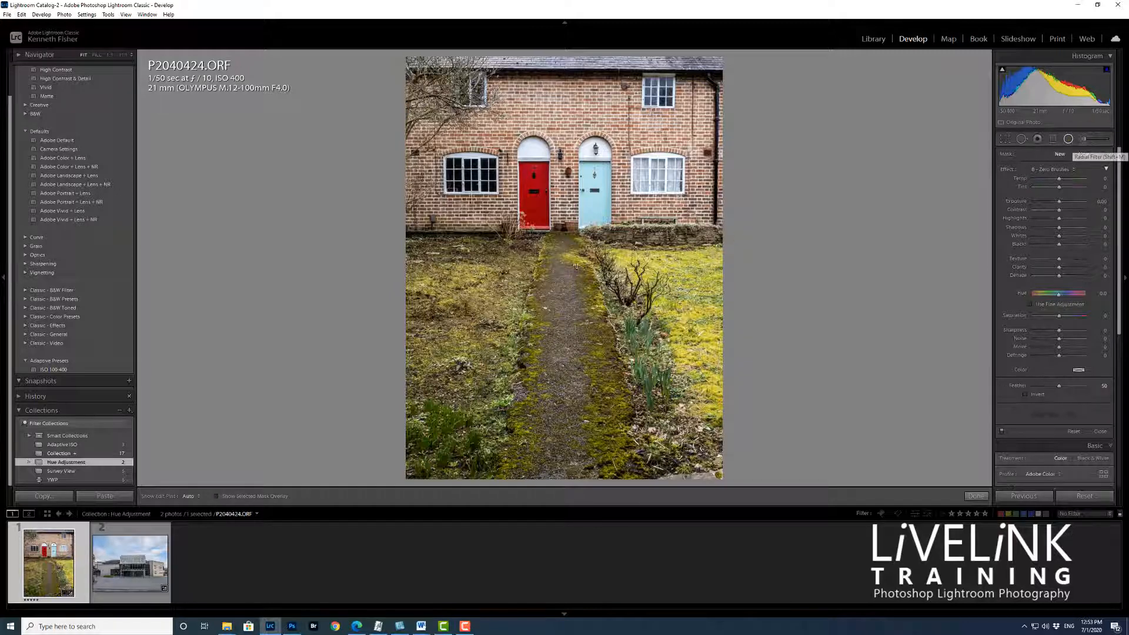
- Draw a radial filter over the garden path, shift its Hue negatively until the surrounding grass turns red, and invert the filter
left_click_drag(551, 251, 607, 365)
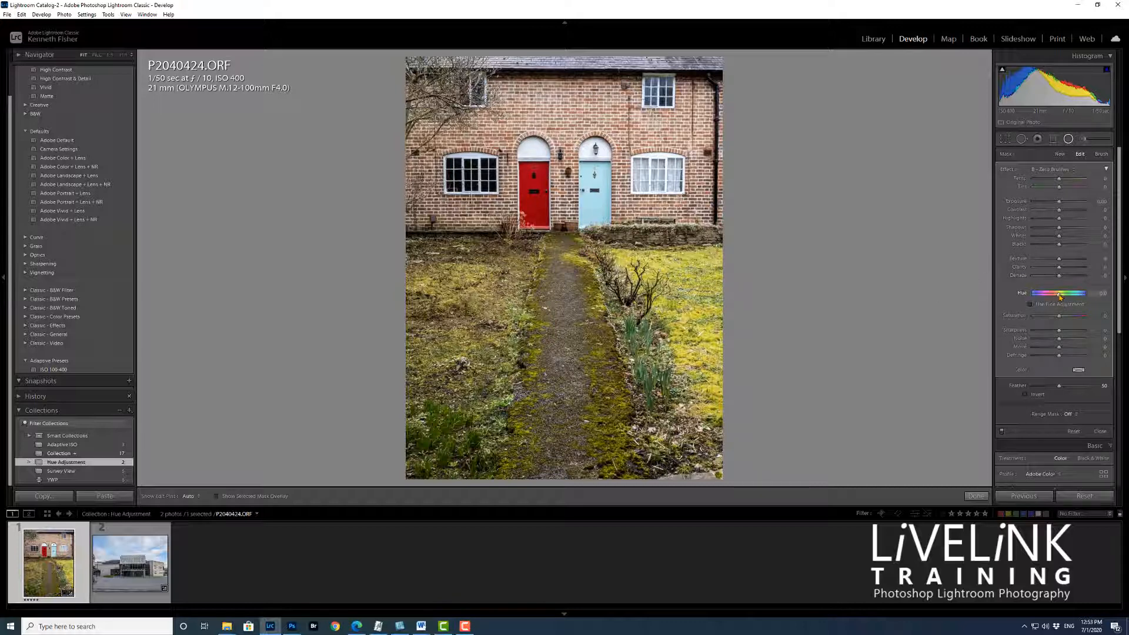
mouse_move(1060, 298)
left_mouse_down()
mouse_move(1042, 300)
mouse_move(1089, 299)
mouse_move(1051, 299)
left_mouse_up()
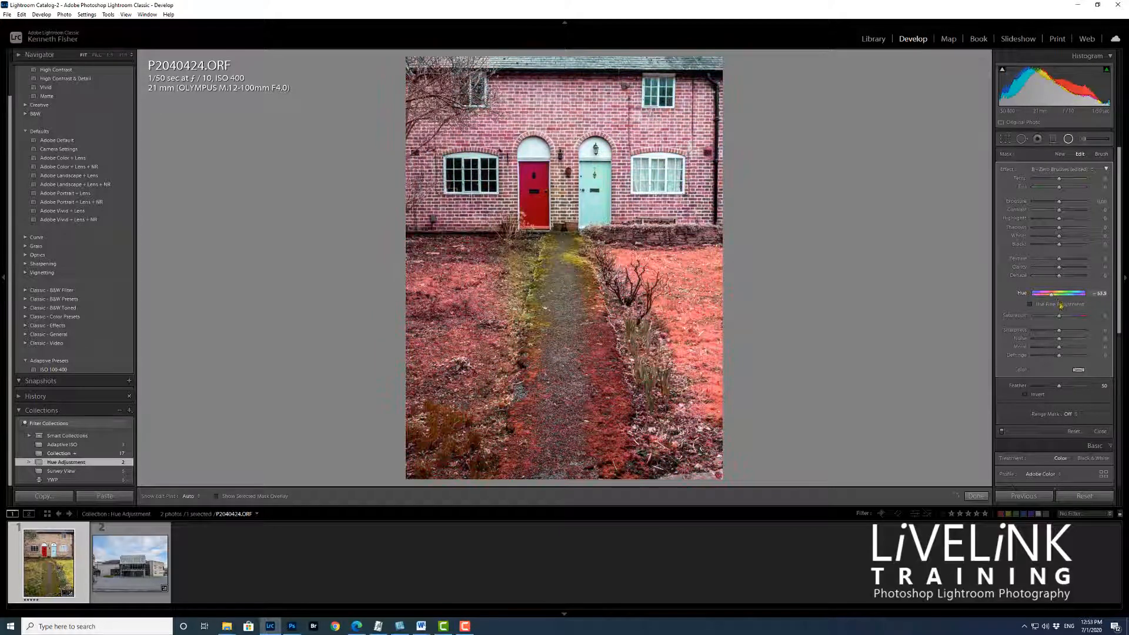
left_click(1026, 394)
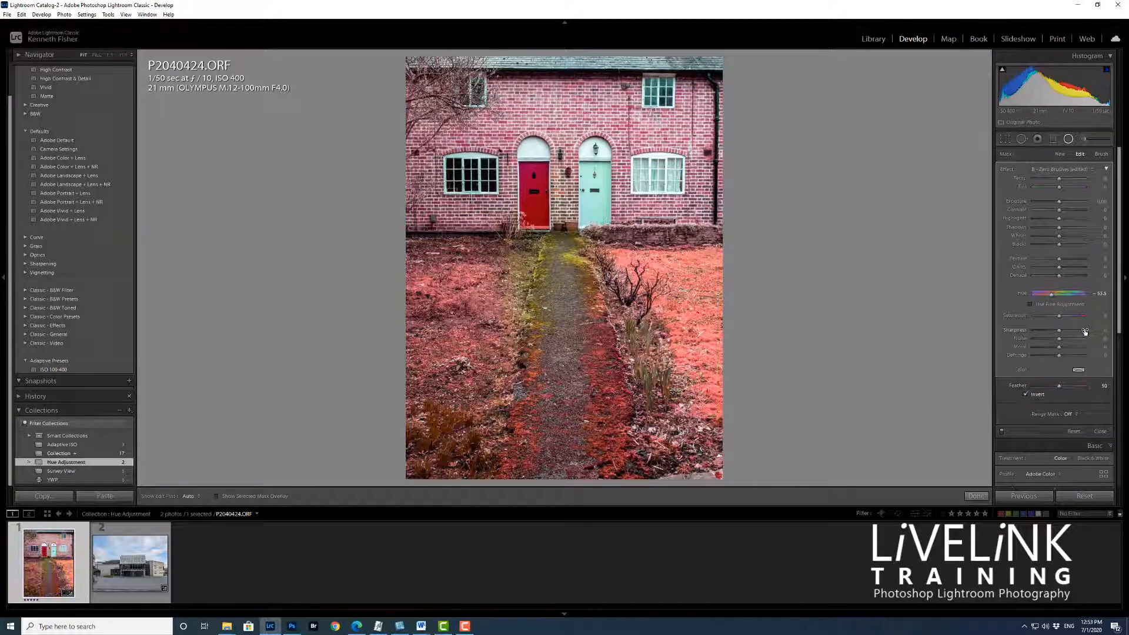
- Shift the inverted radial filter's Hue to -180 and delete the filter from the garden path
left_click_drag(1053, 299, 1095, 297)
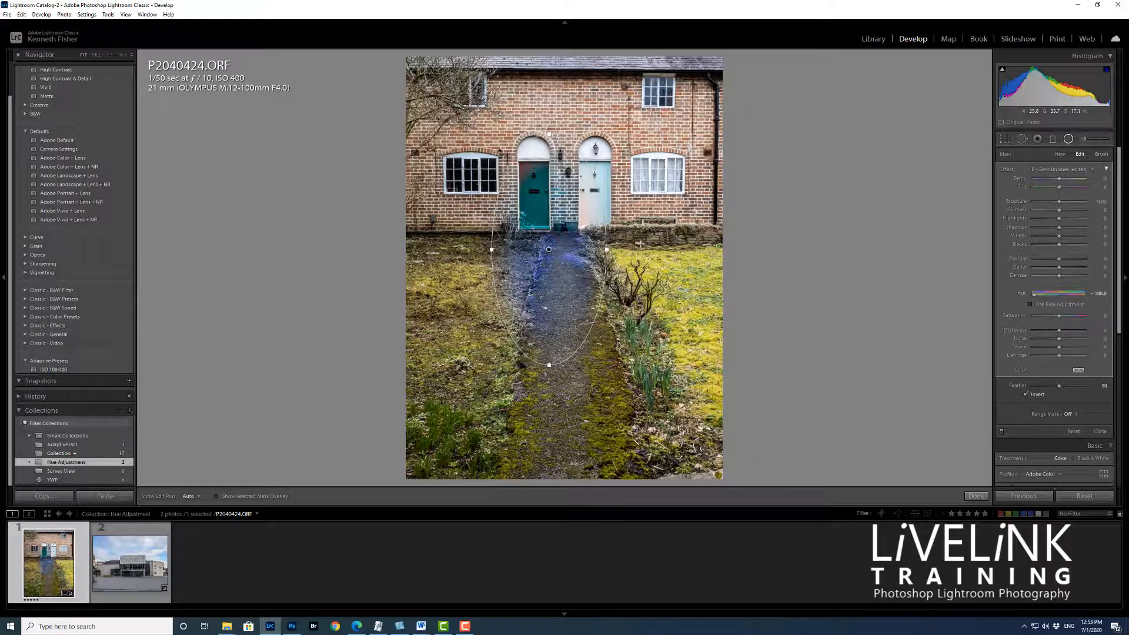
key("Delete")
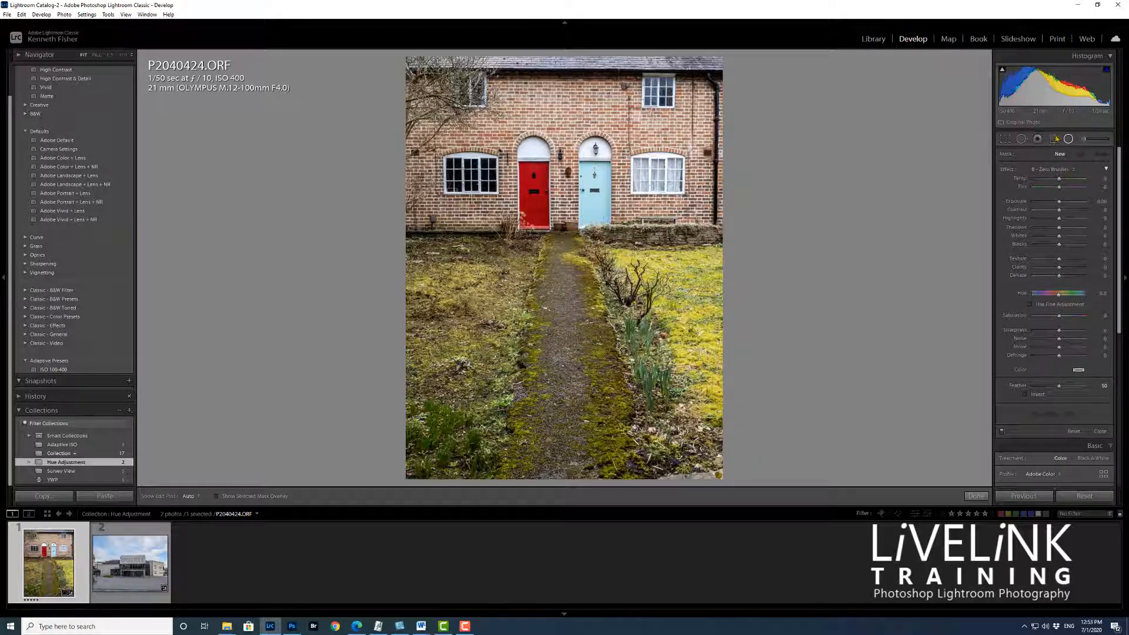
- Draw a graduated filter from above the doors down to the garden path, raise its Hue until the bricks turn green, and nudge it downward
left_click(1054, 140)
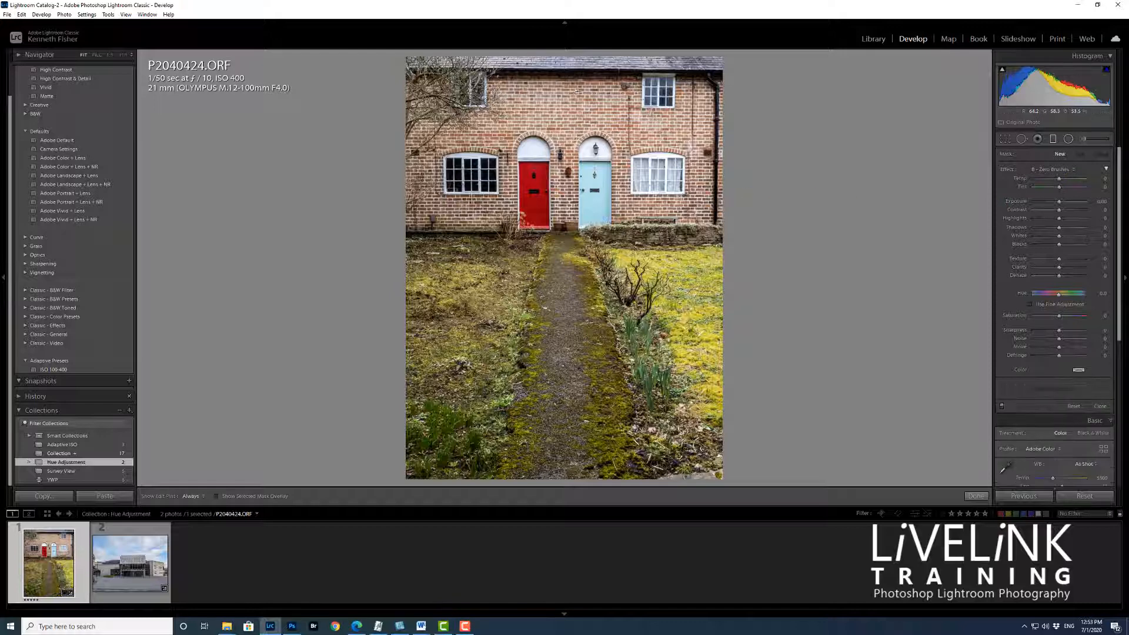
left_click_drag(573, 130, 576, 304)
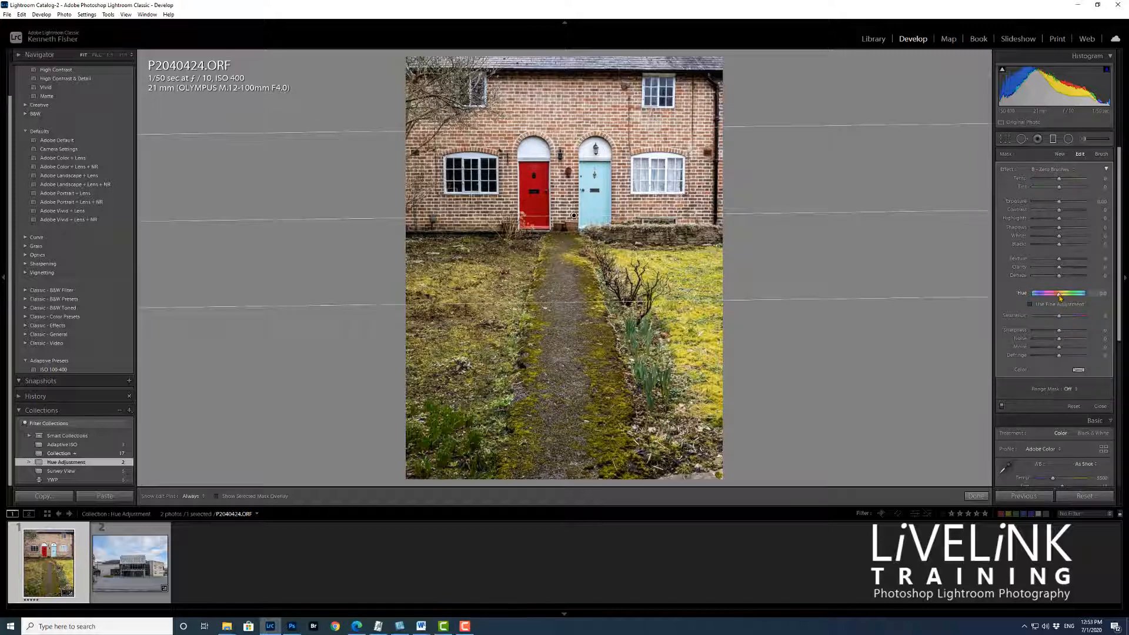
mouse_move(1060, 298)
left_mouse_down()
mouse_move(1030, 303)
mouse_move(1072, 300)
left_mouse_up()
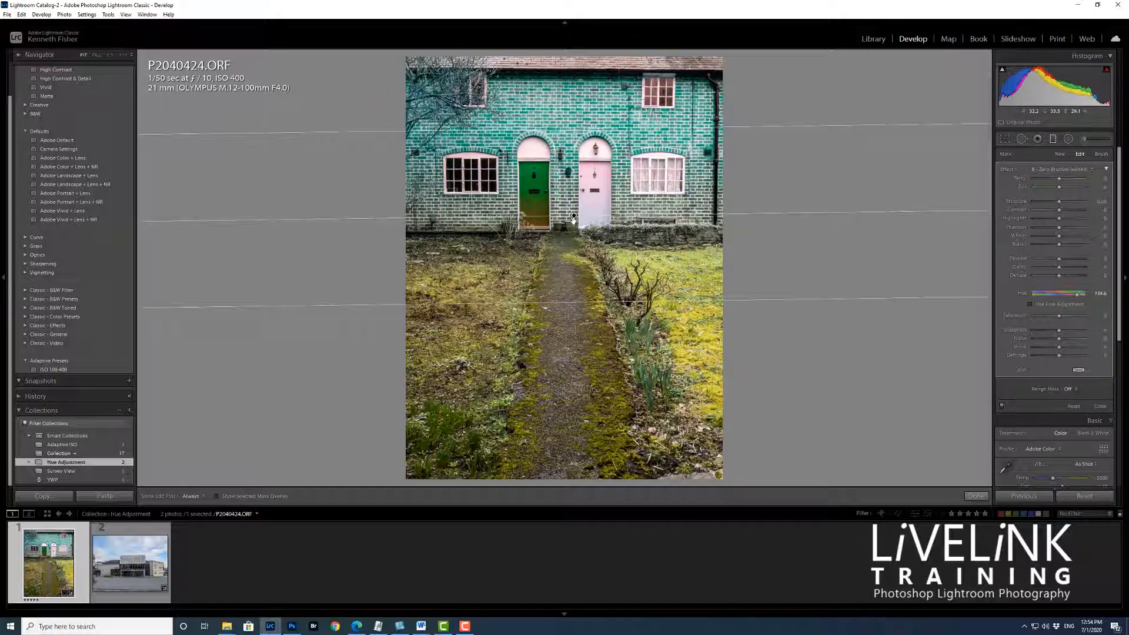
left_click_drag(573, 217, 572, 239)
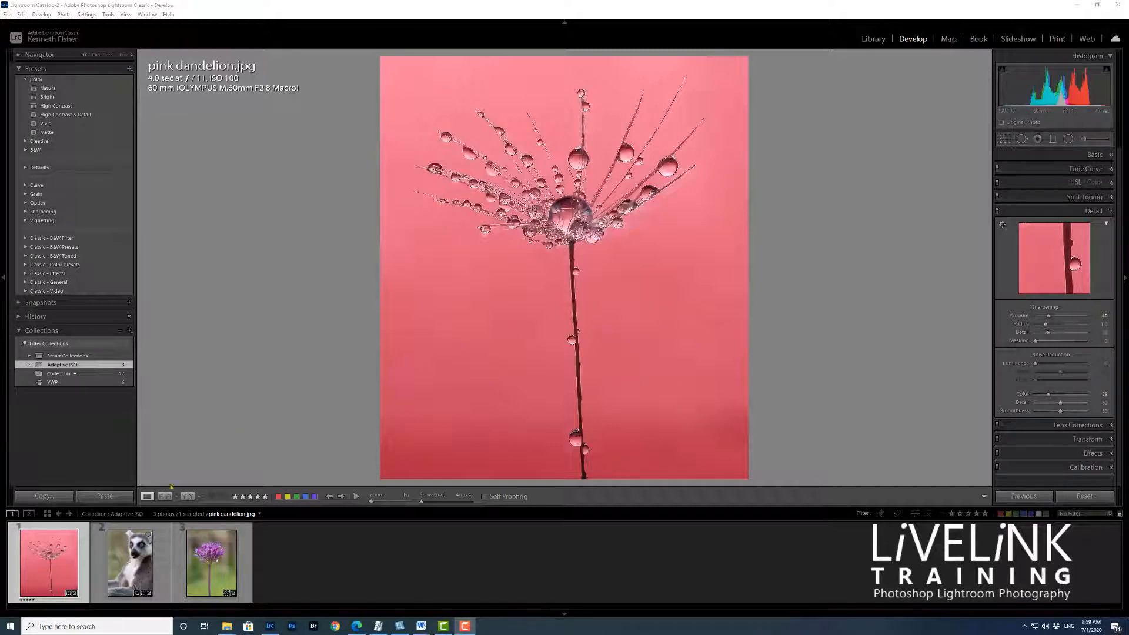
- Set the Luminance noise reduction of the ISO 400 lemur photo to 10
left_click(51, 575)
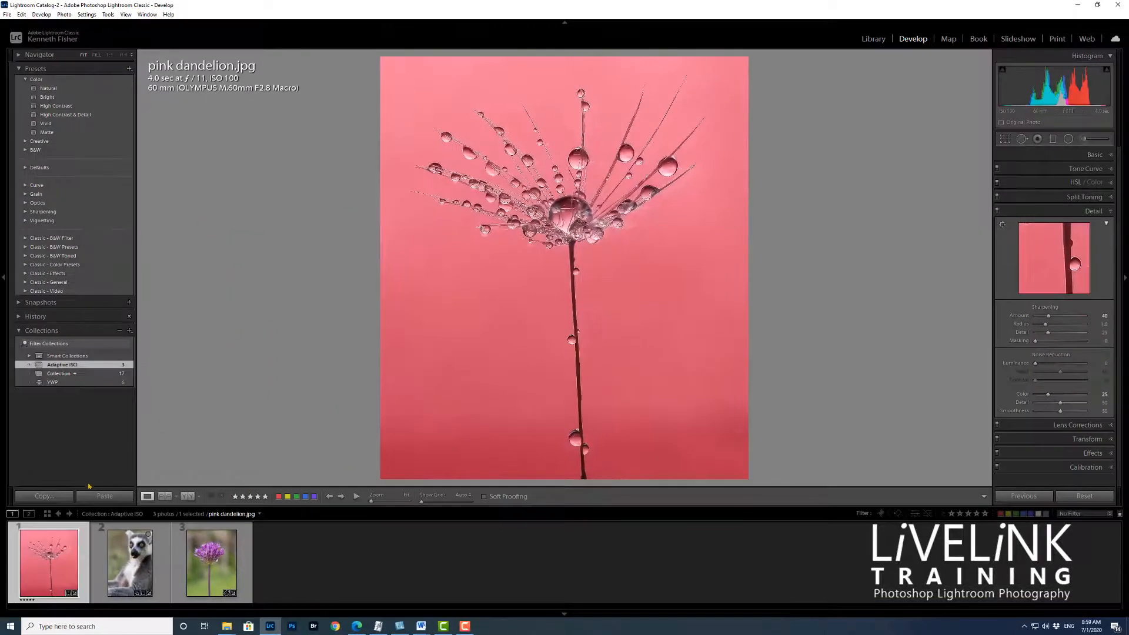
left_click(131, 567)
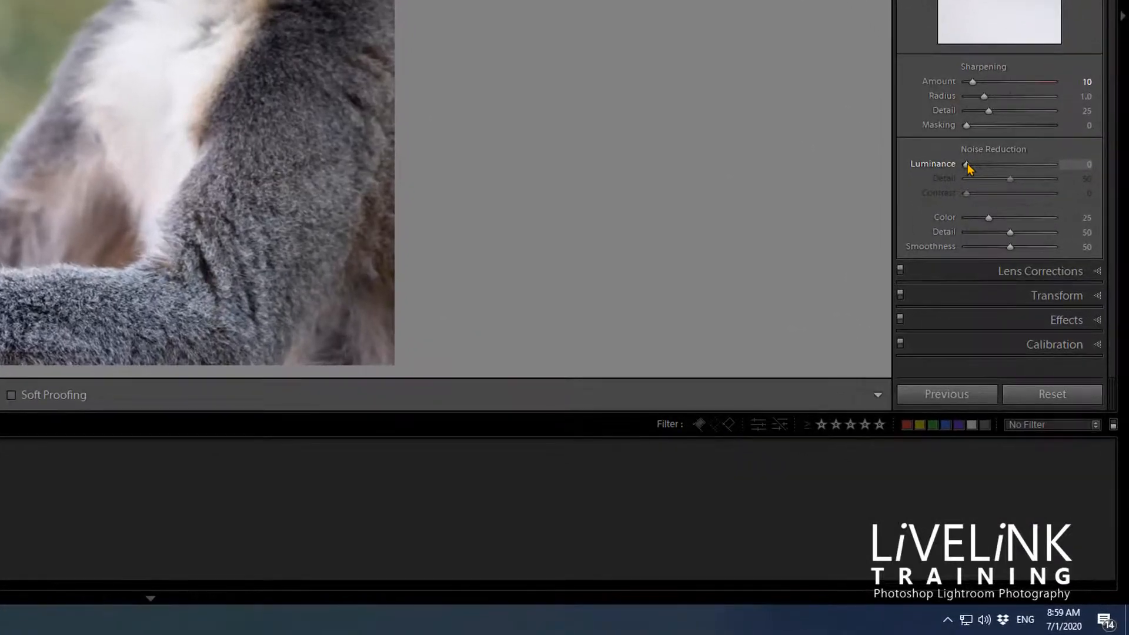
left_click_drag(968, 165, 976, 169)
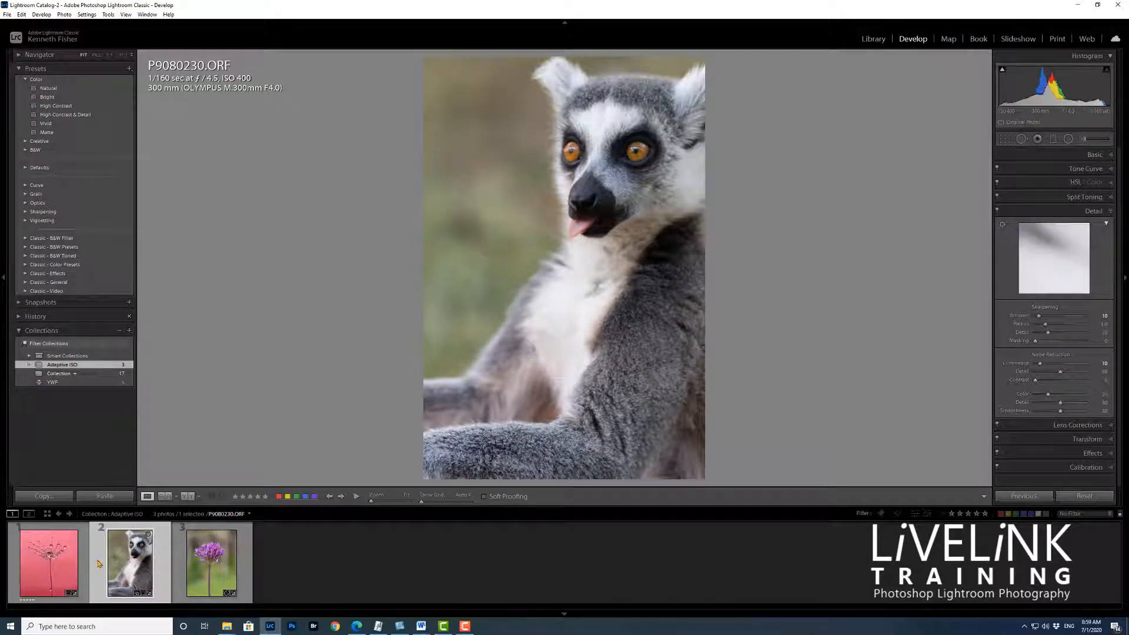
- Select the pink dandelion and lemur photos together, and start a new develop preset with the ISO adaptive option enabled
left_click(50, 566)
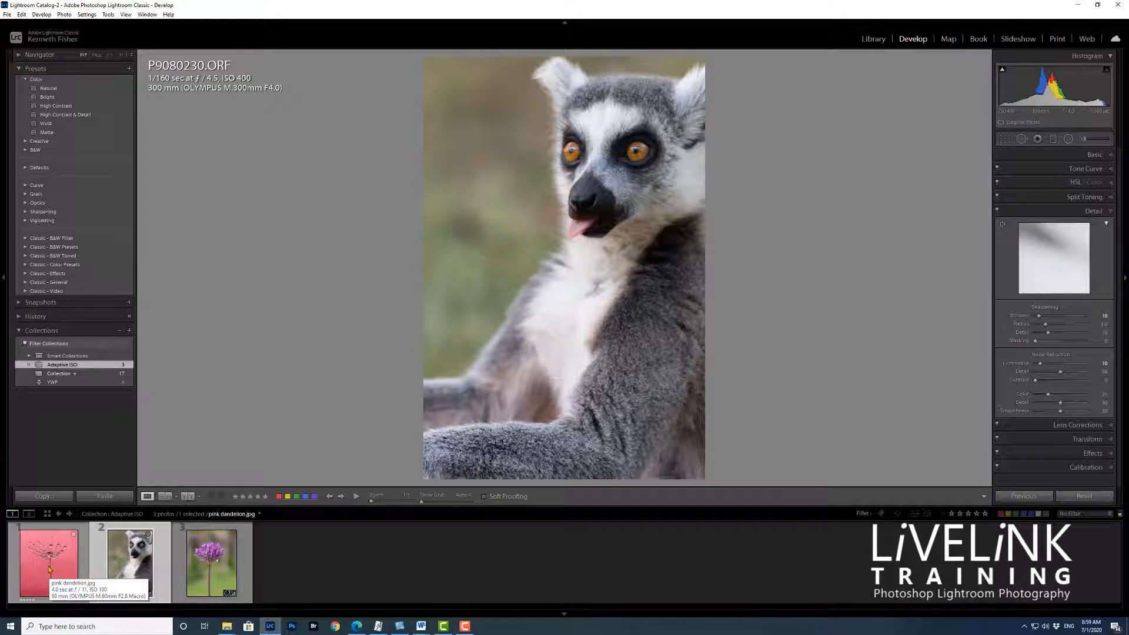
left_click(50, 569, "ctrl")
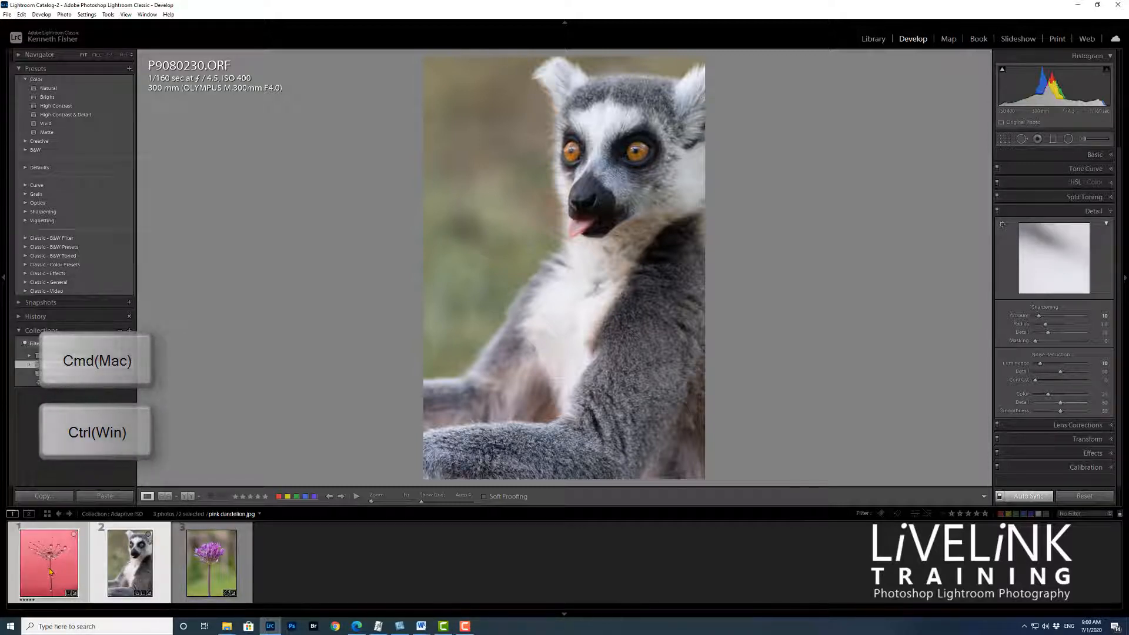
left_click(130, 69)
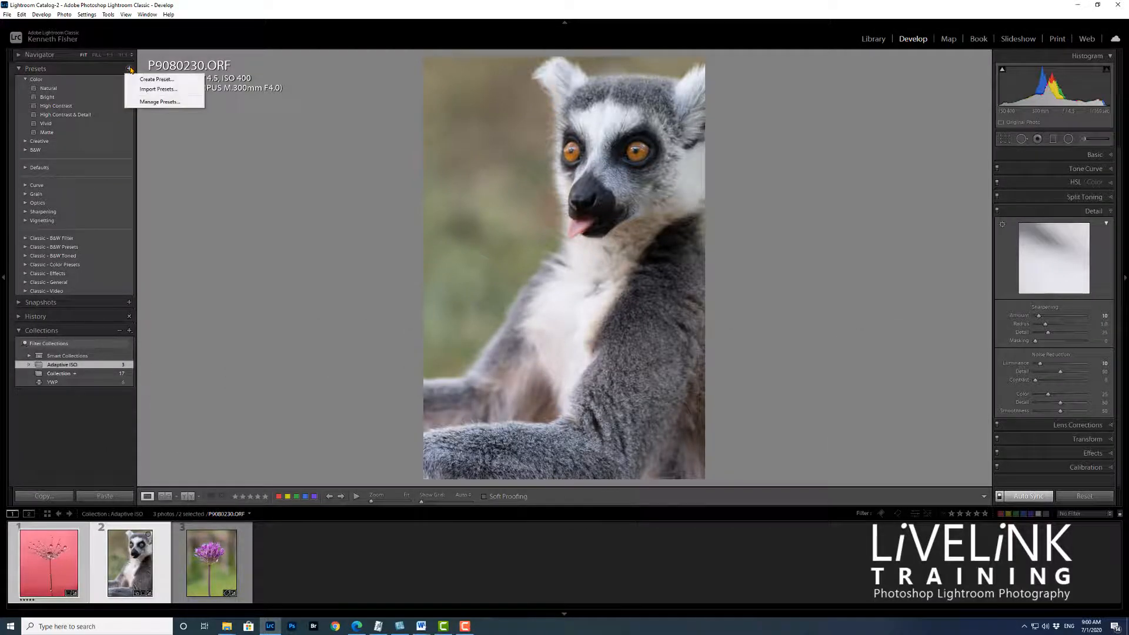
left_click(178, 79)
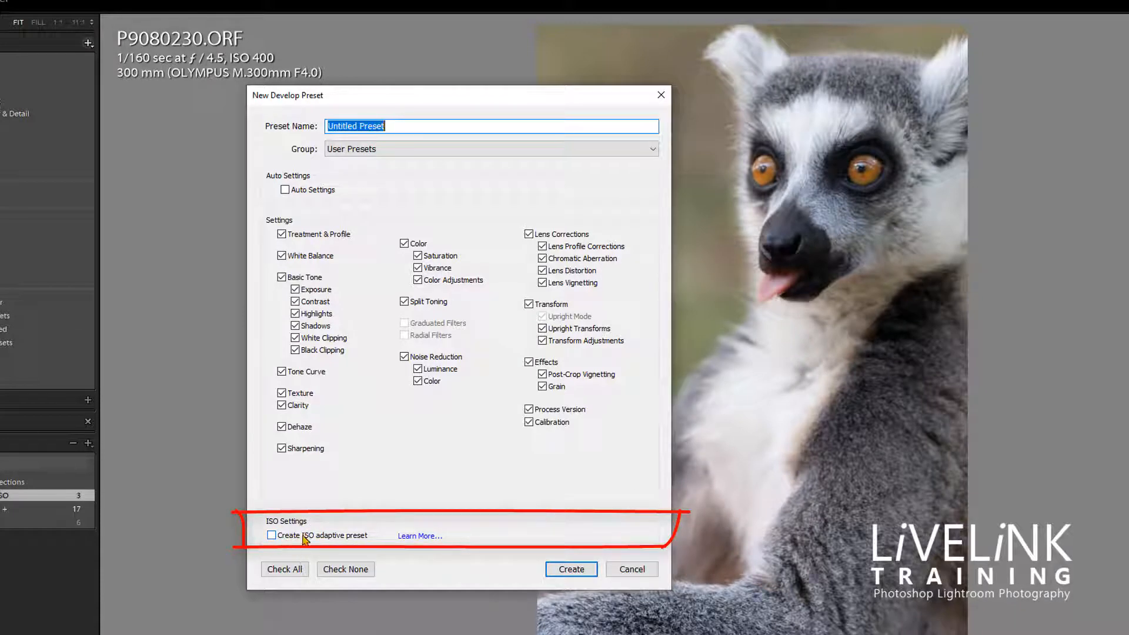
left_click(271, 536)
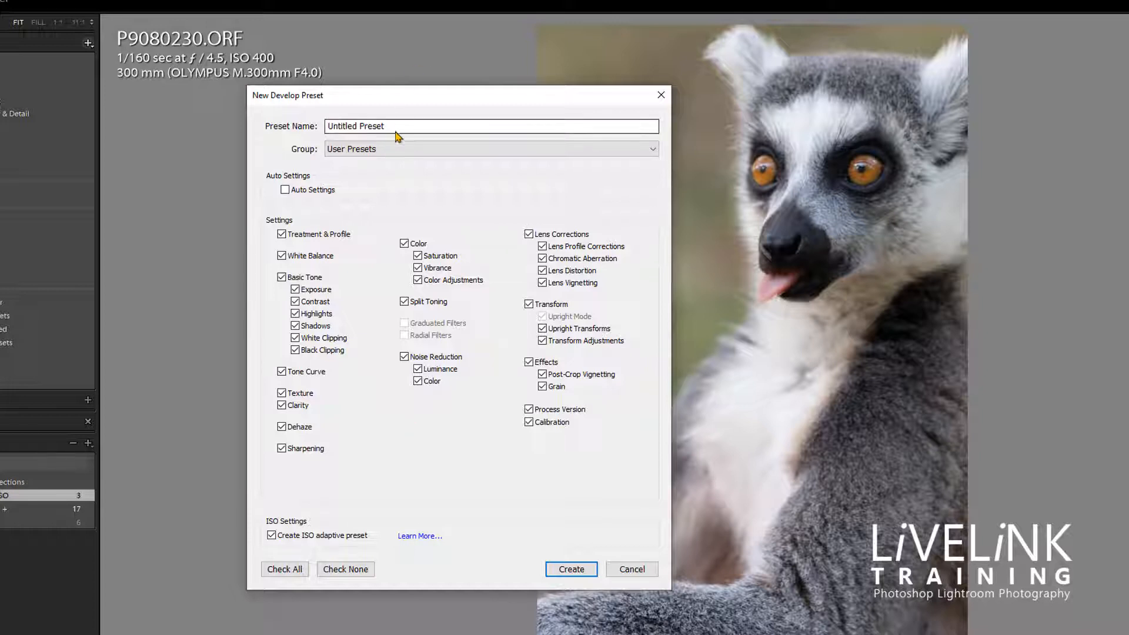
- Name the preset ISO 100-400, place it in a new group called Adaptive Presets, and create it
left_click_drag(398, 123, 281, 118)
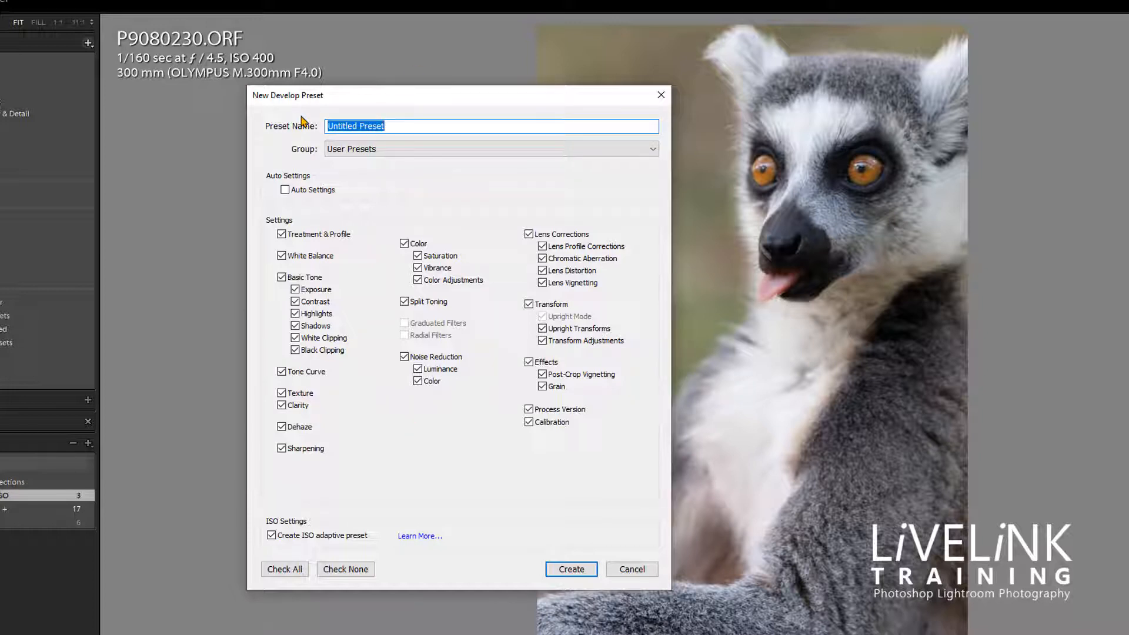
type("I")
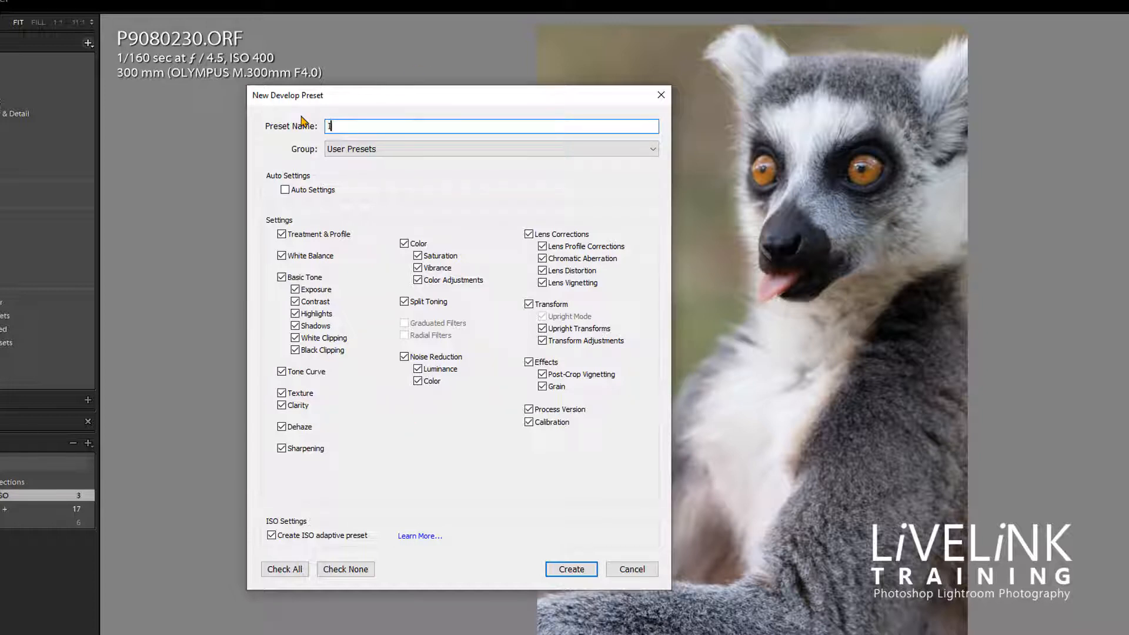
type("SO 100-400")
left_click(651, 150)
left_click(389, 169)
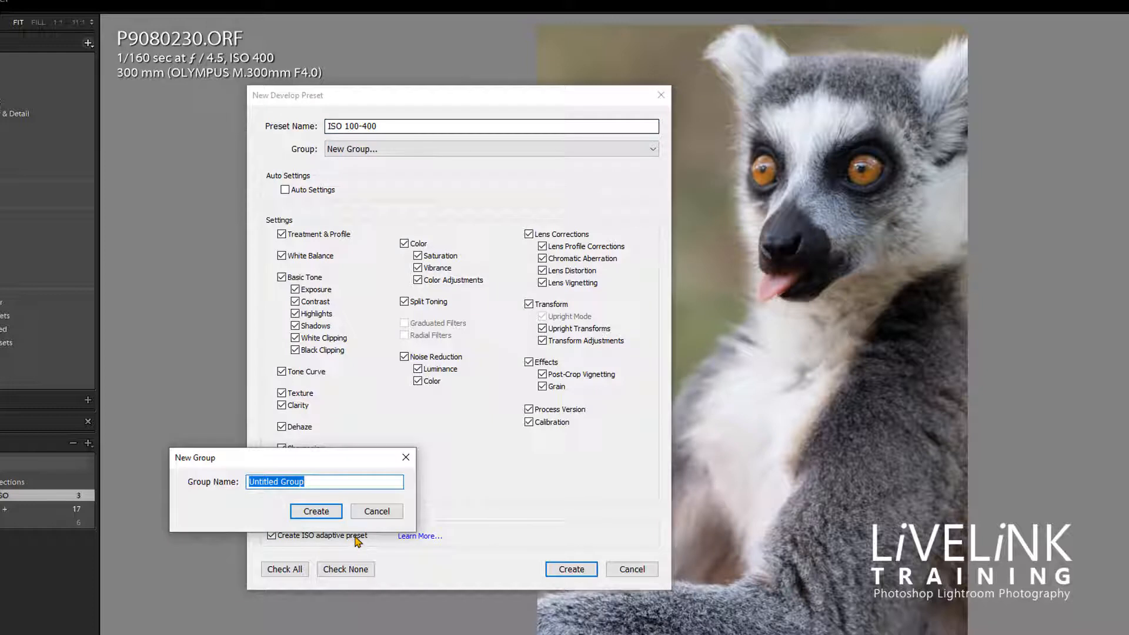
type("Adaptive")
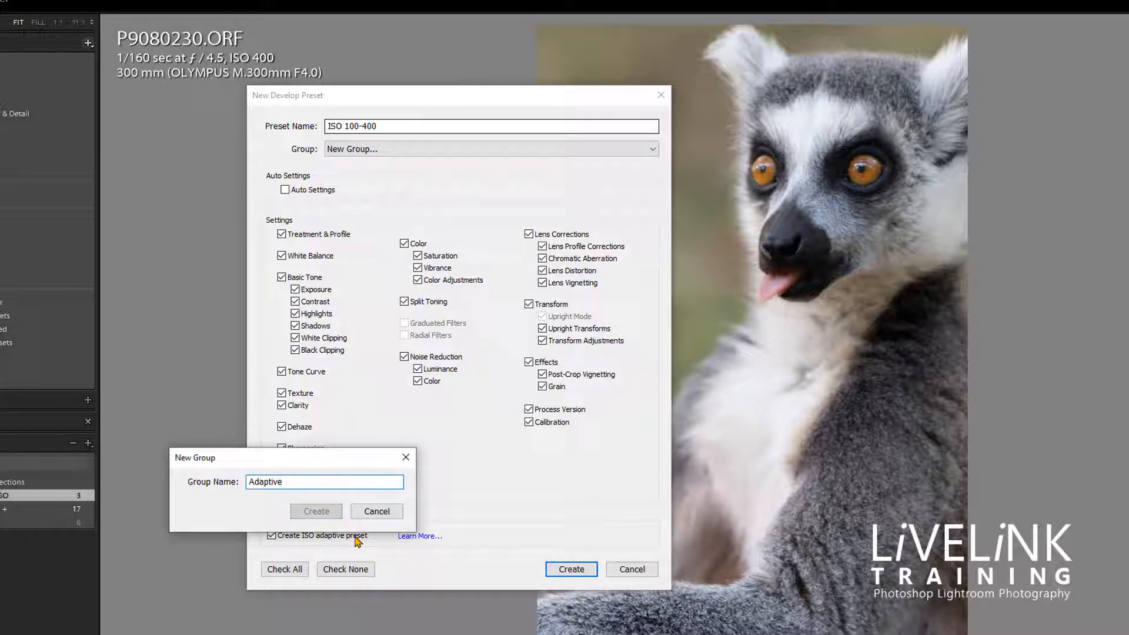
type(" Presets")
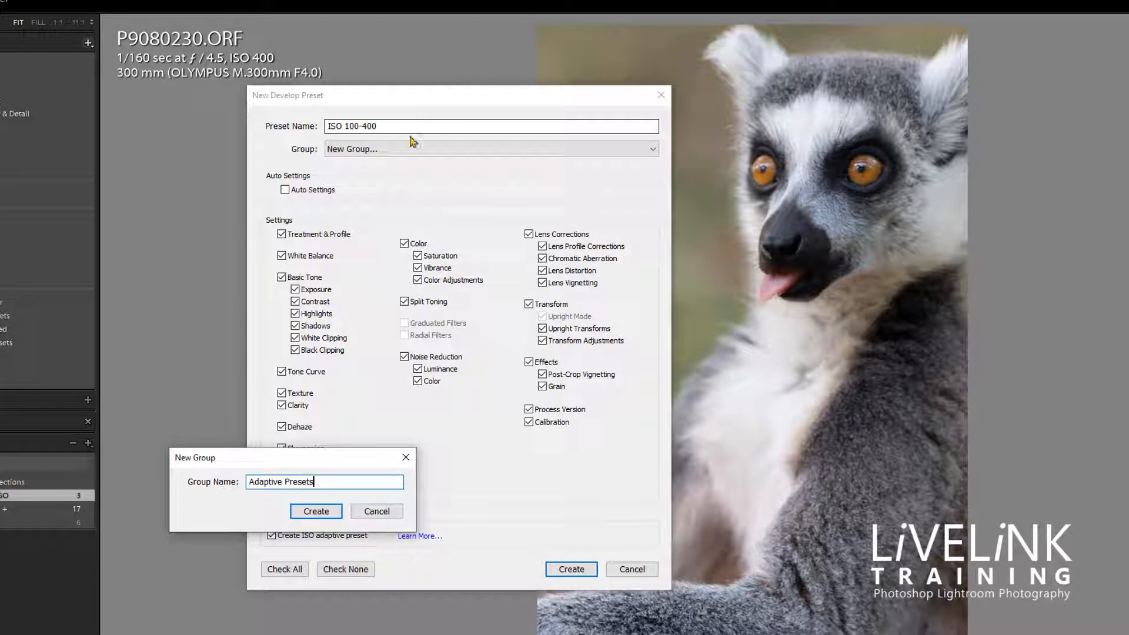
left_click(332, 517)
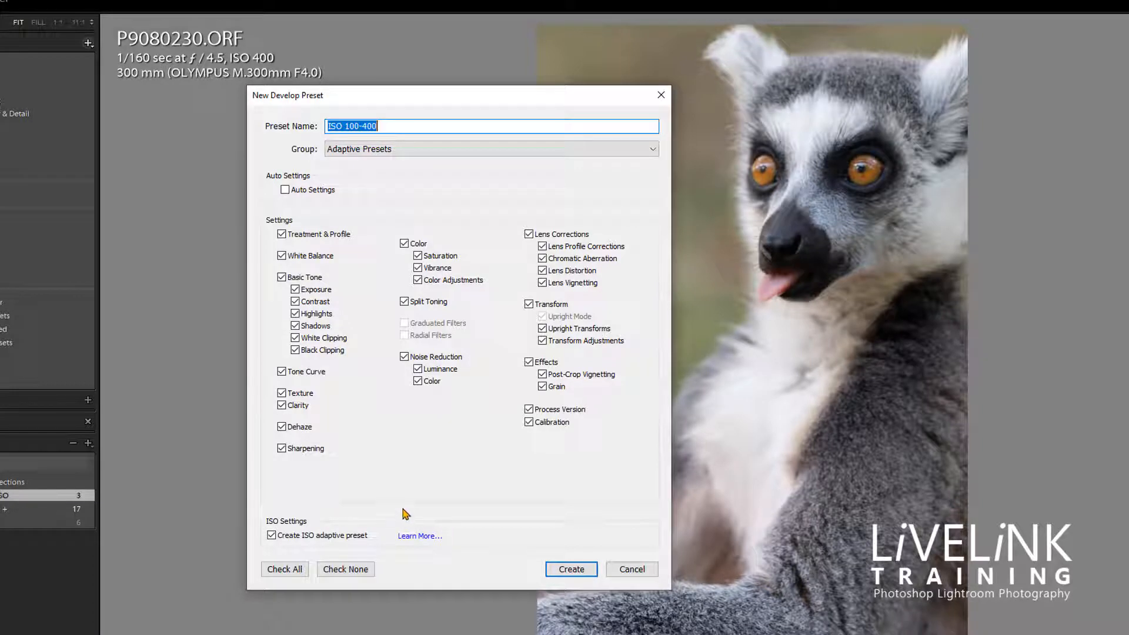
left_click(569, 569)
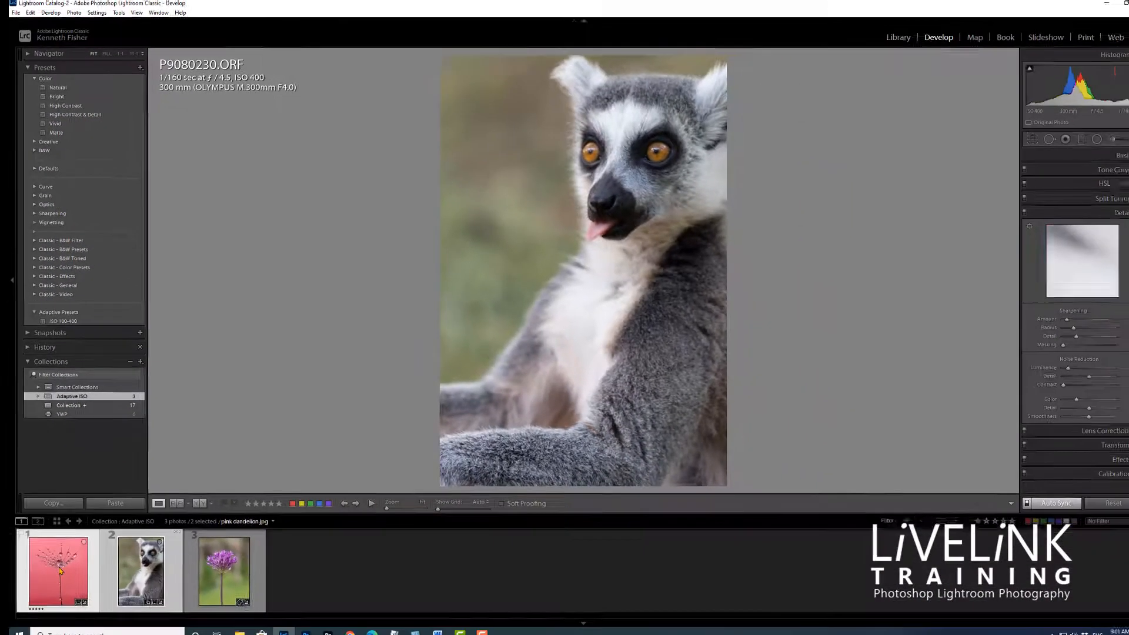
- Review the dandelion and lemur photos' detail settings, and apply the ISO 100-400 preset to the purple flower photo
left_click(57, 561)
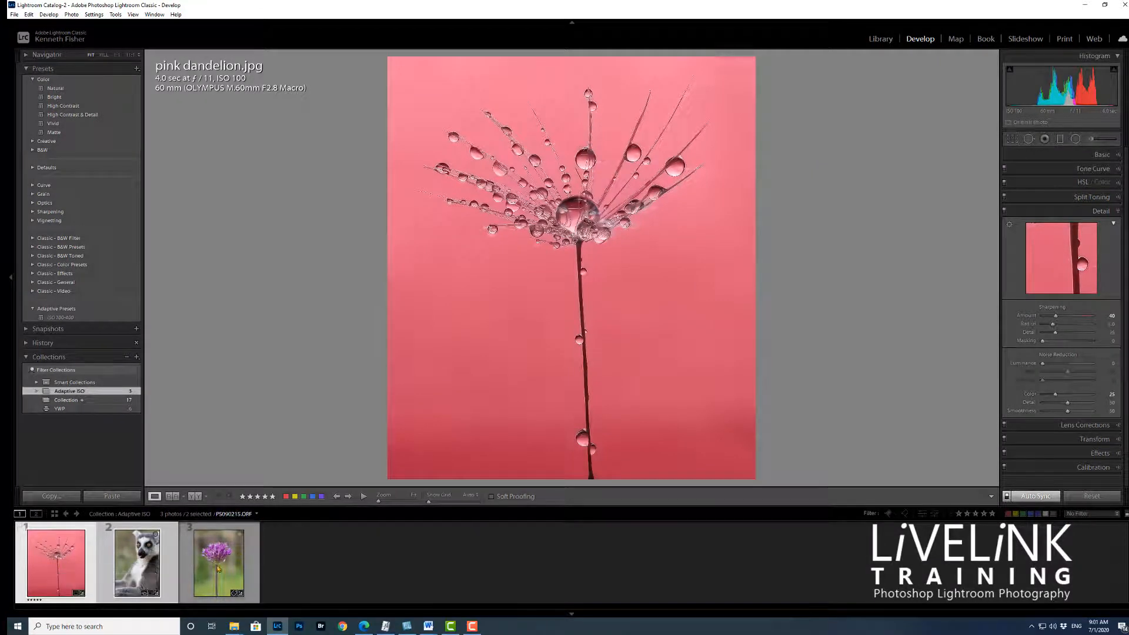
left_click(146, 565)
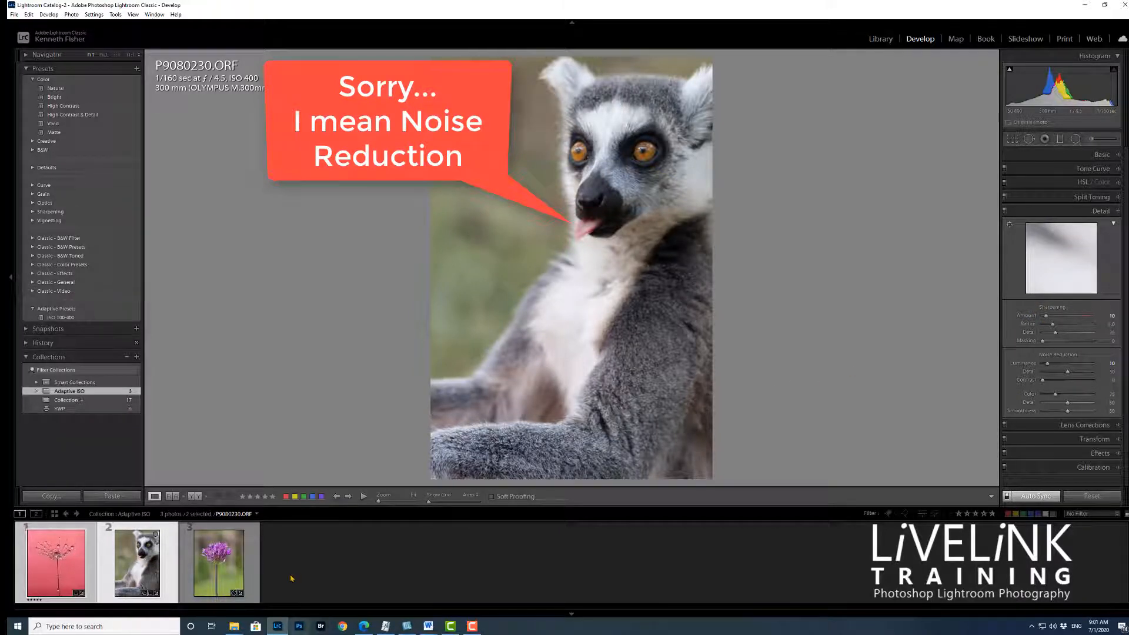
left_click(223, 569)
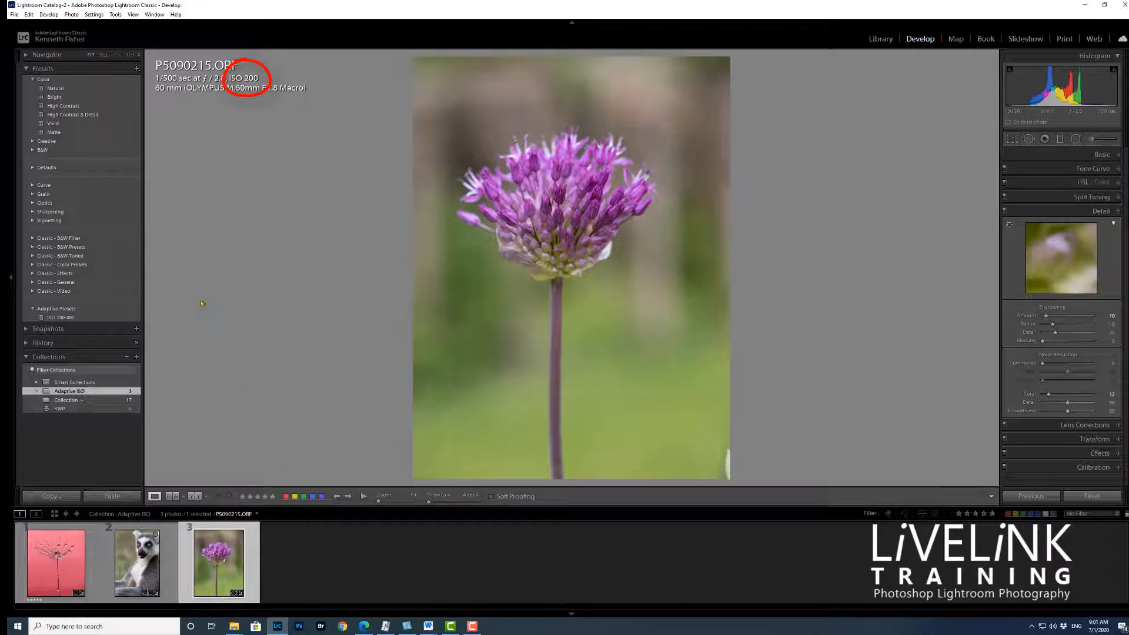
left_click(77, 318)
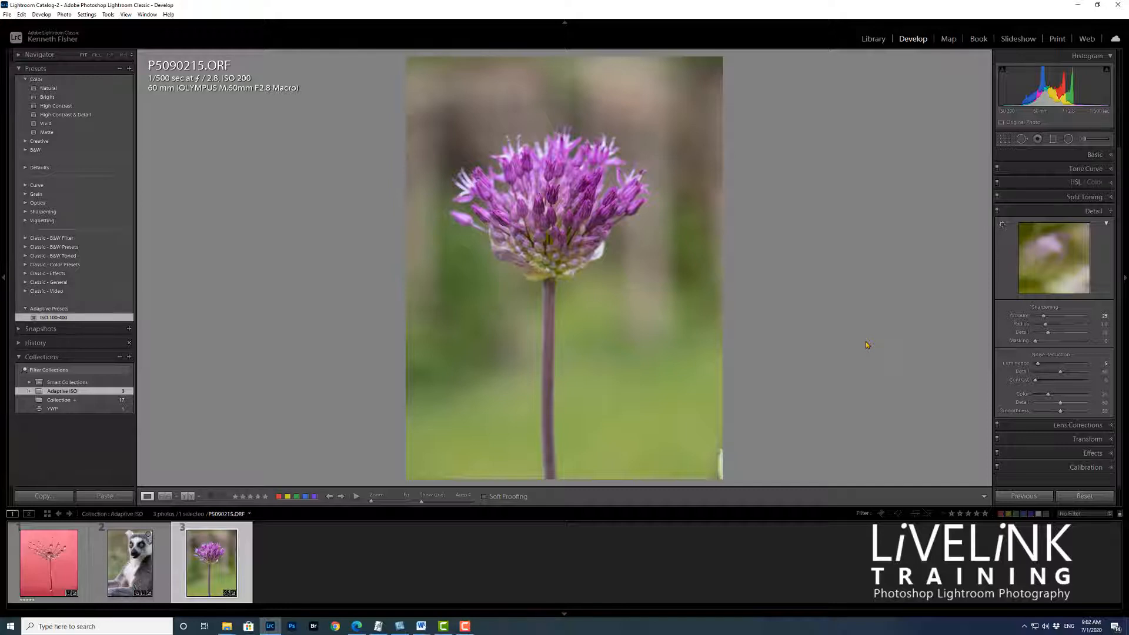
- Set the Master raw default in the preset preferences to the ISO 100-400 adaptive preset
left_click(23, 14)
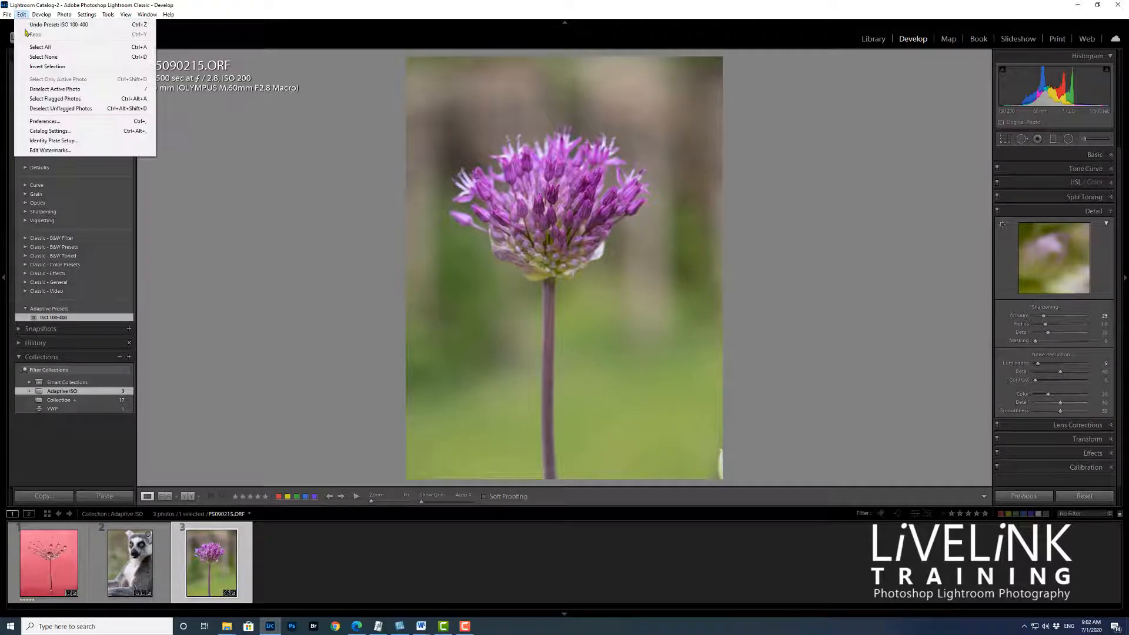
left_click(52, 121)
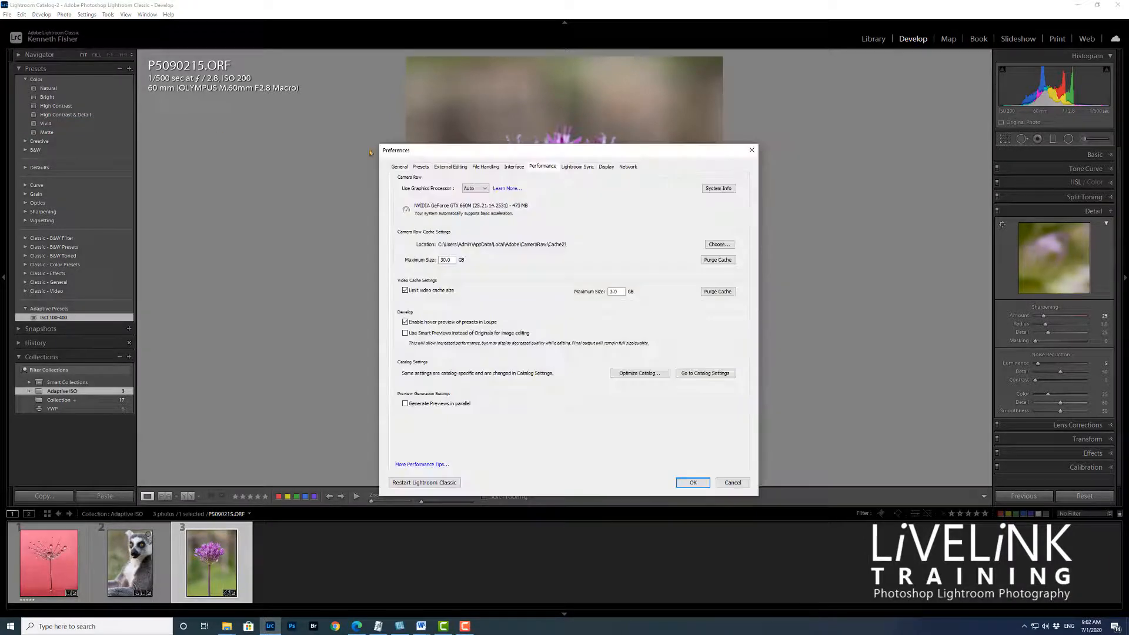
left_click_drag(441, 154, 414, 86)
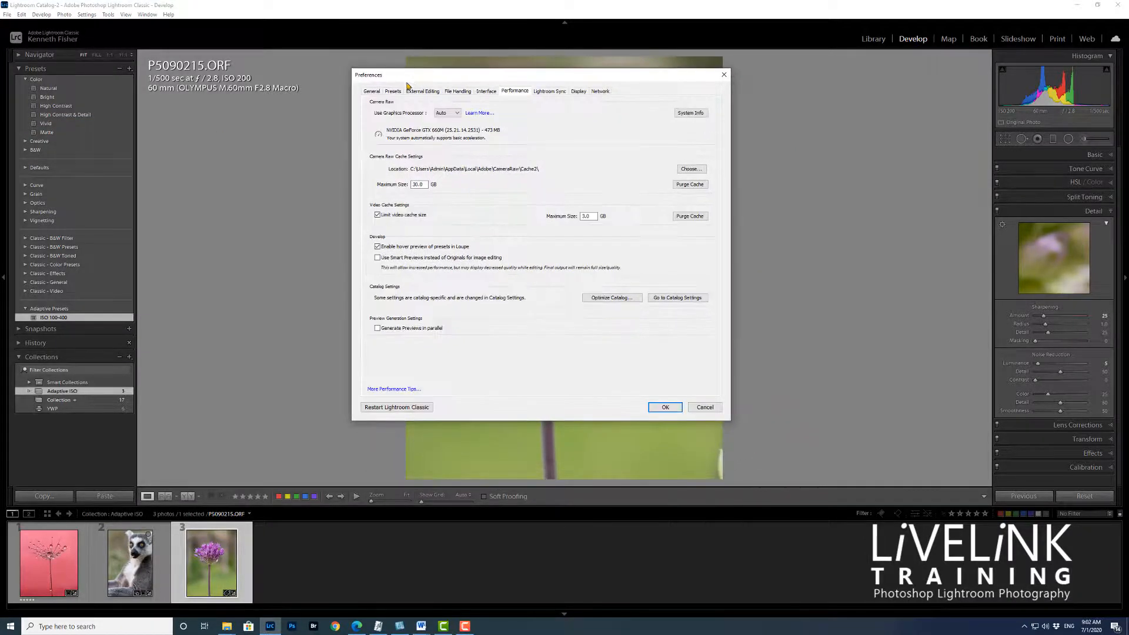
left_click(395, 100)
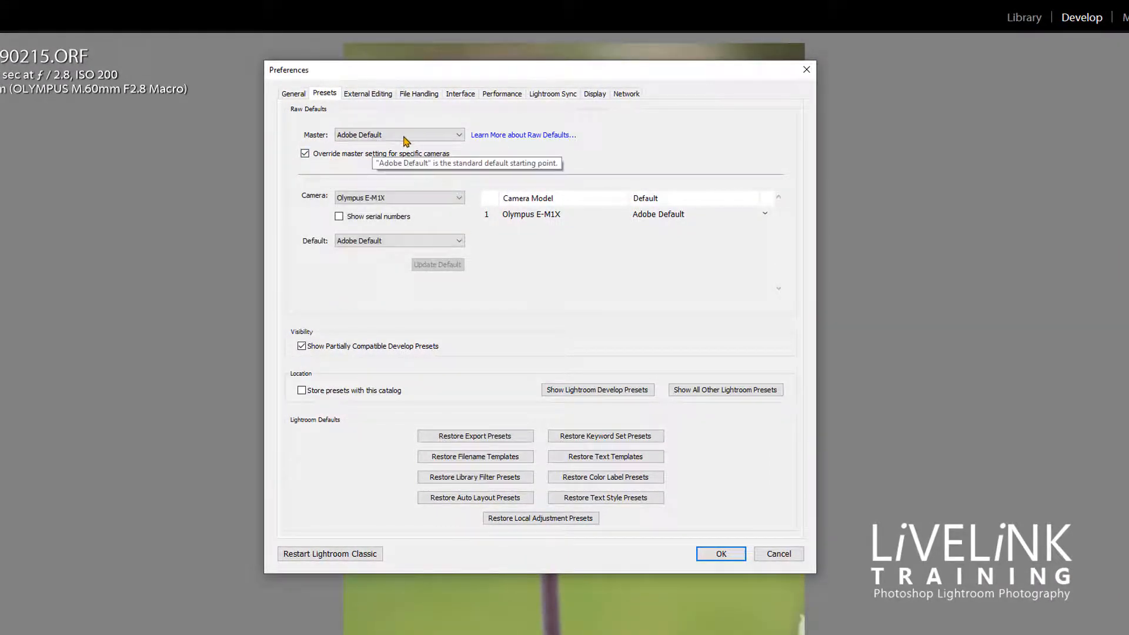
left_click(460, 139)
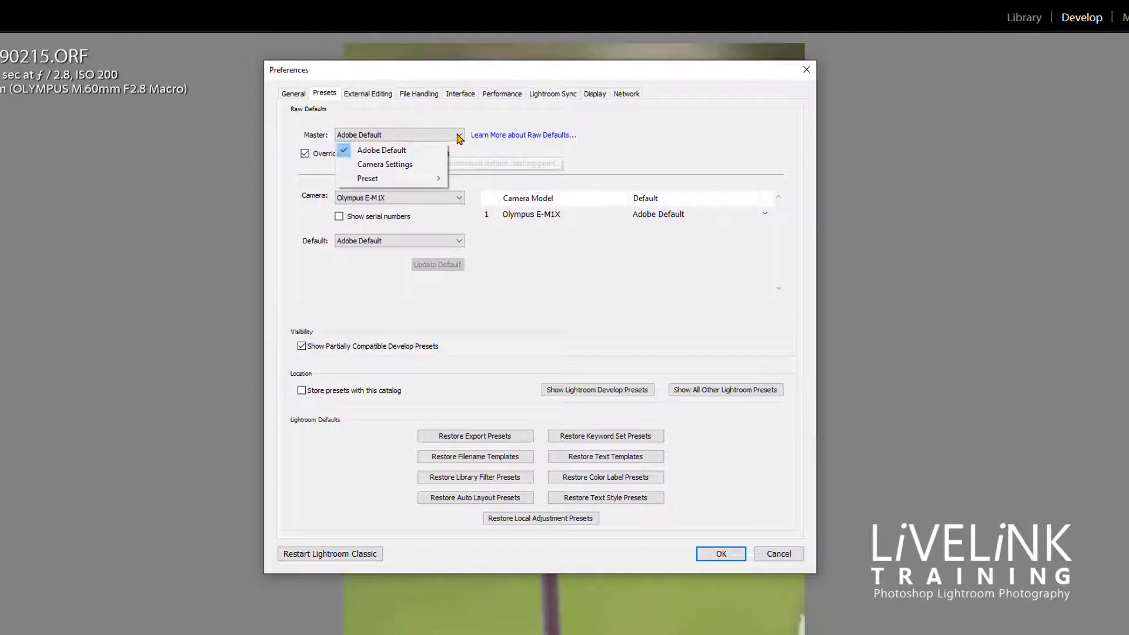
mouse_move(416, 186)
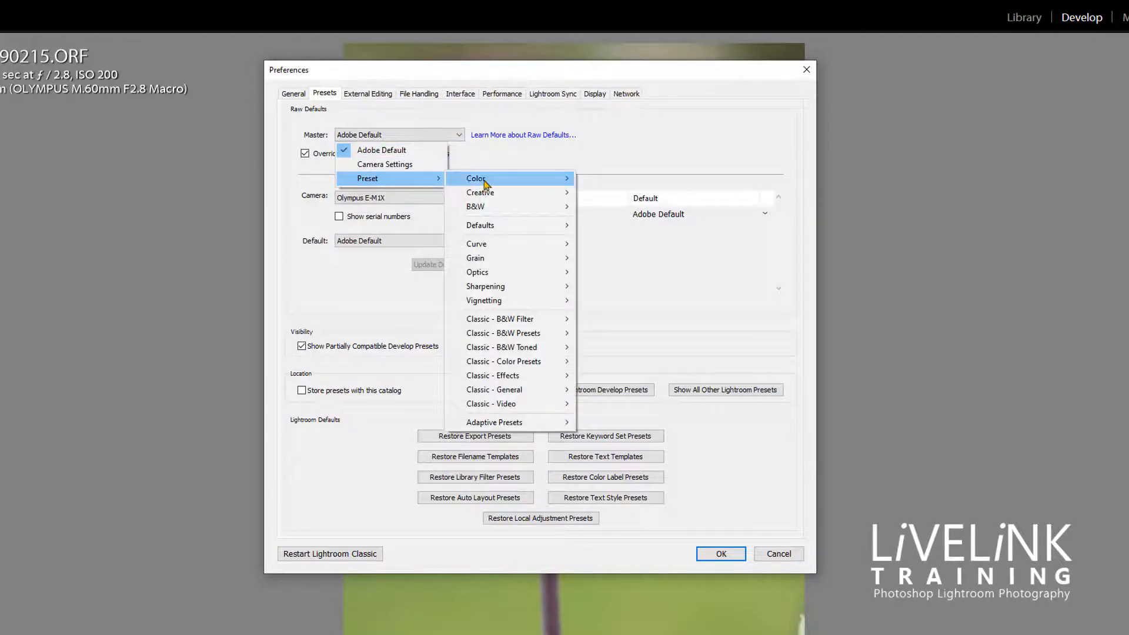
mouse_move(509, 424)
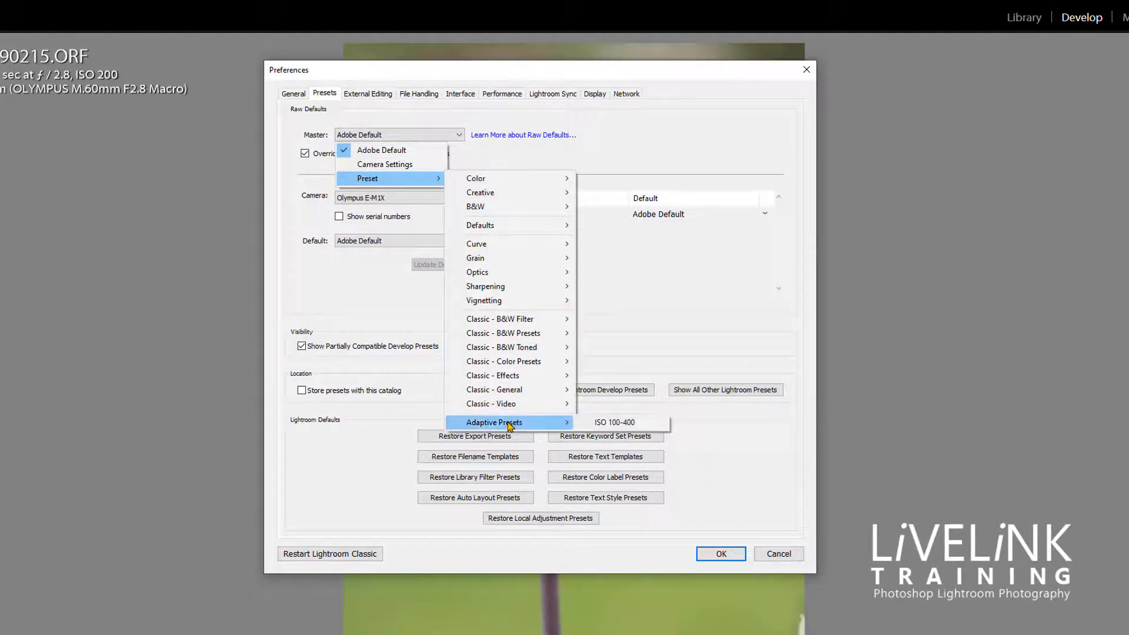
left_click(633, 424)
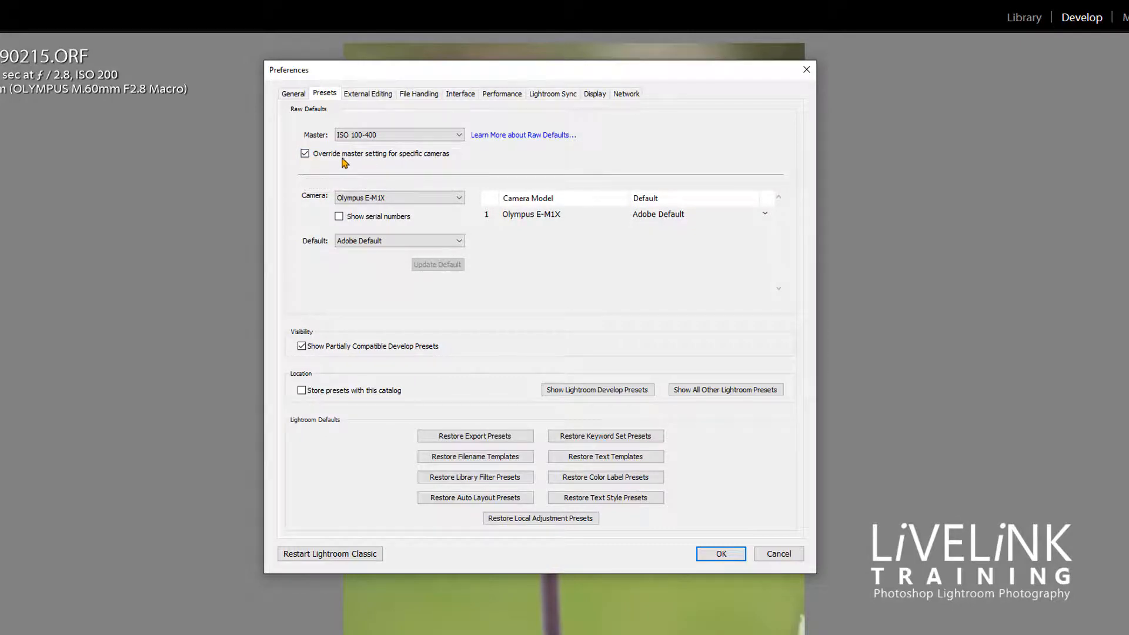
- Turn the master setting override for specific cameras off and back on
left_click(305, 153)
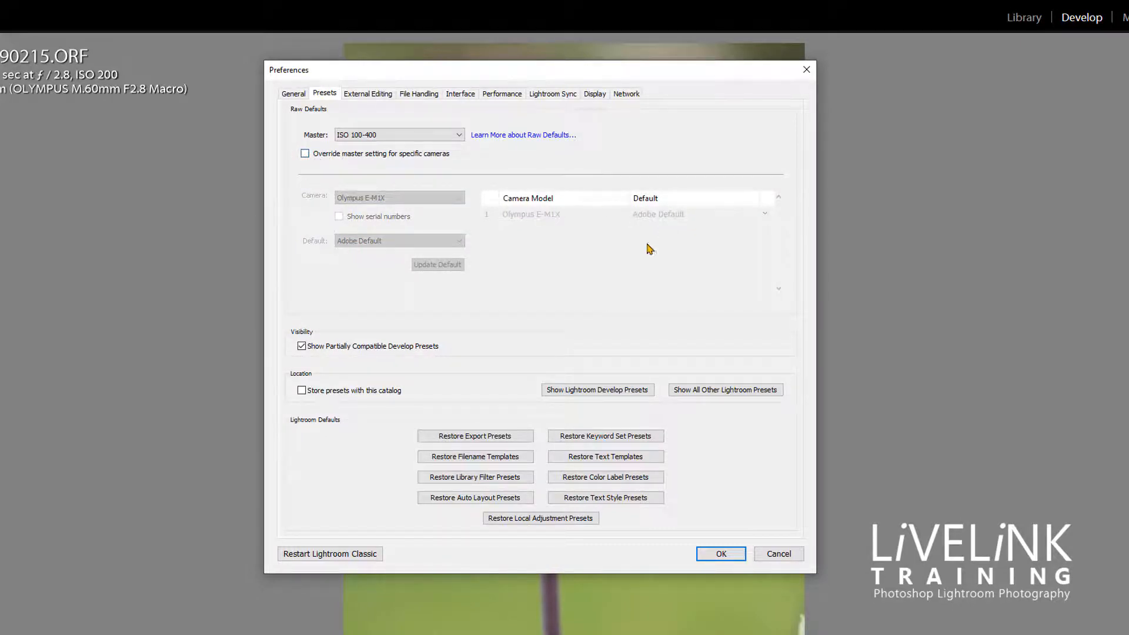
left_click(304, 154)
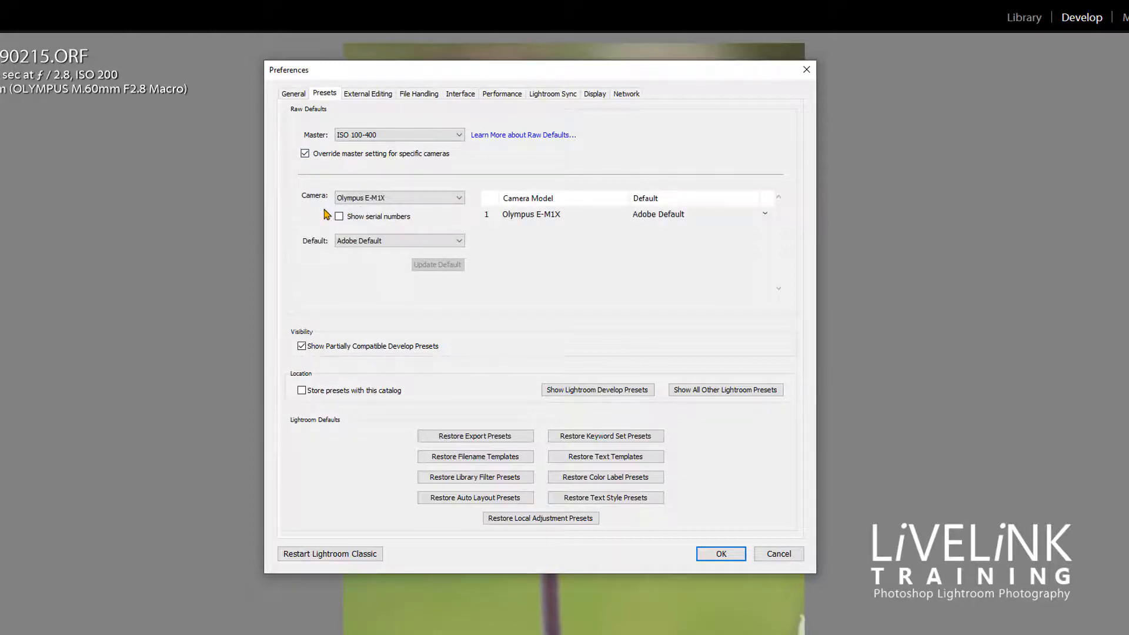
- Keep the Olympus E-M1X as the camera and change its entry in the camera model list to the ISO 100-400 adaptive preset
left_click(459, 198)
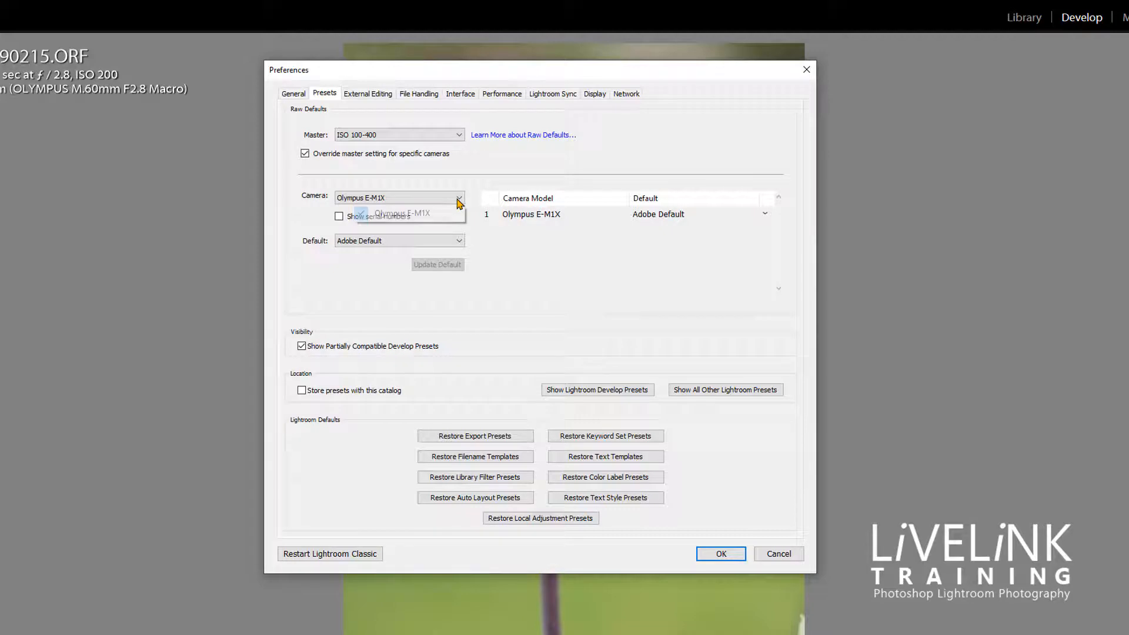
left_click(410, 217)
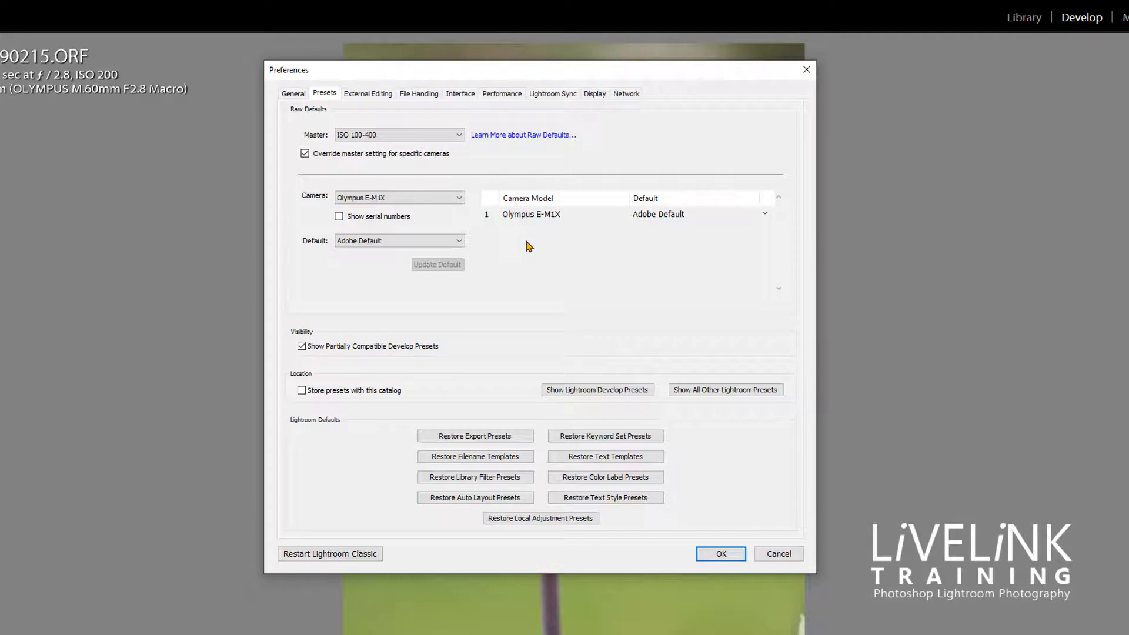
left_click(766, 215)
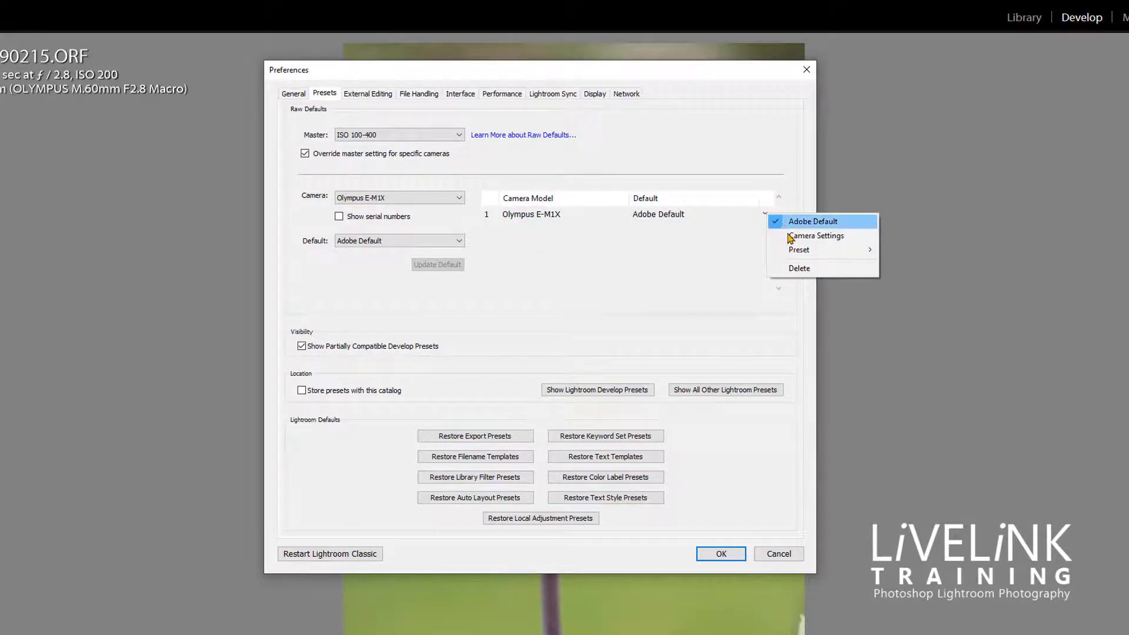
mouse_move(805, 258)
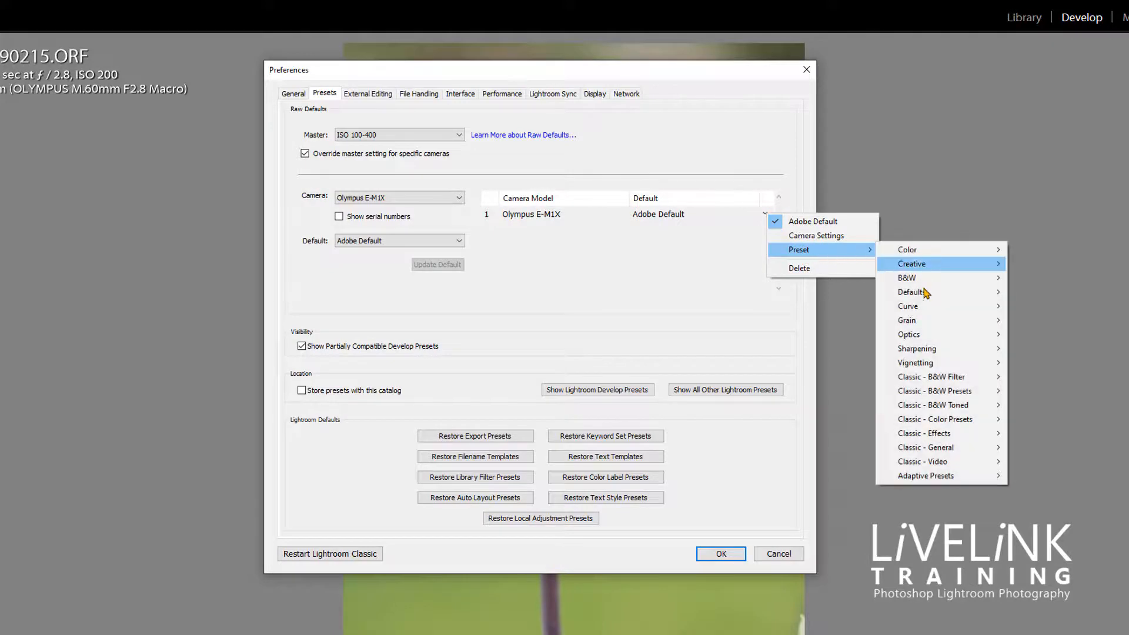
mouse_move(931, 480)
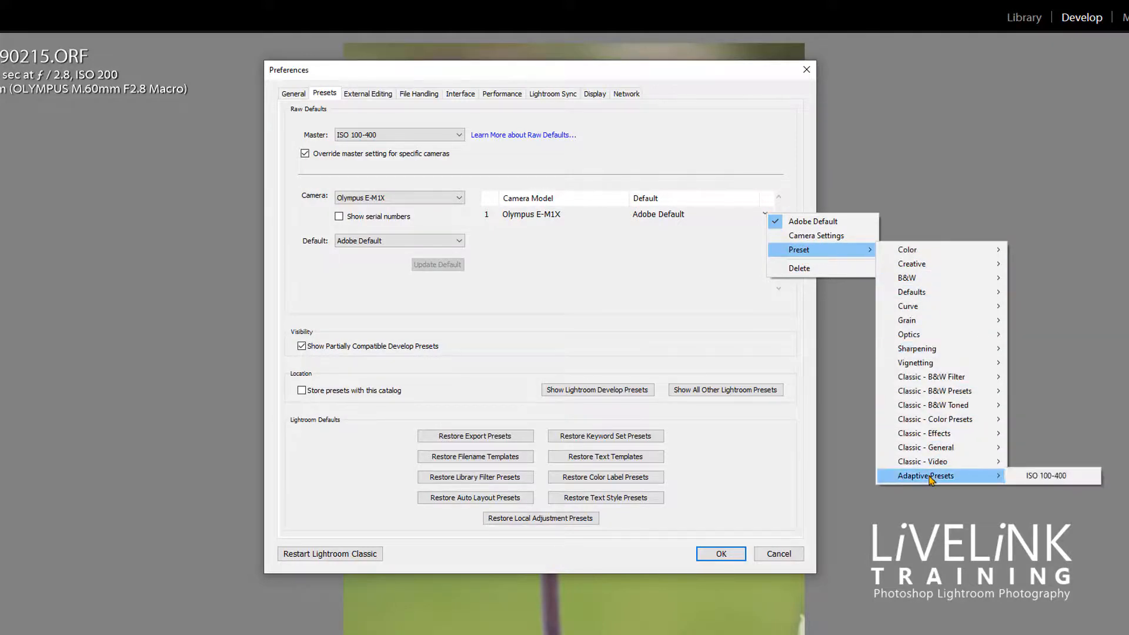
left_click(1065, 482)
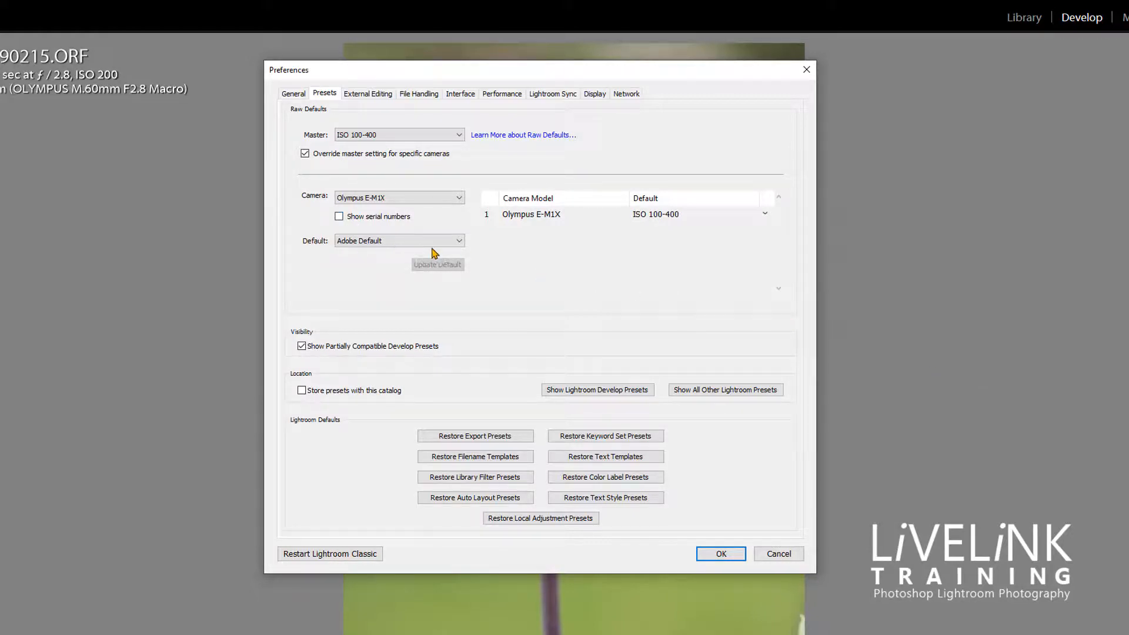
- Choose ISO 100-400 from the Adaptive Presets as the selected camera's default, update the default, and accept the preferences
left_click(460, 241)
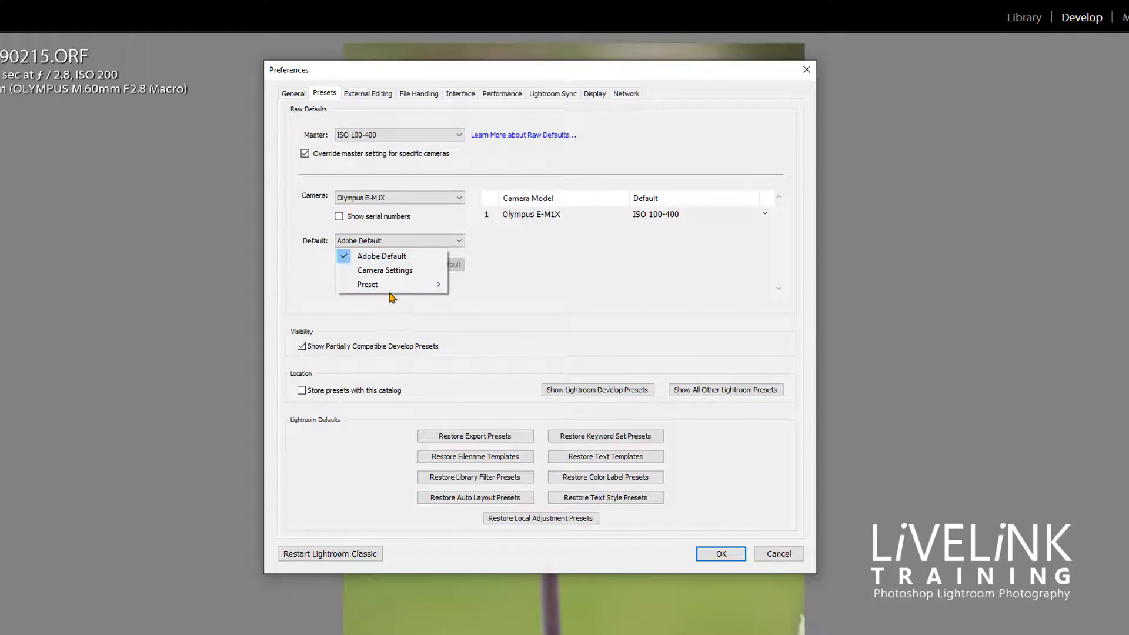
mouse_move(424, 284)
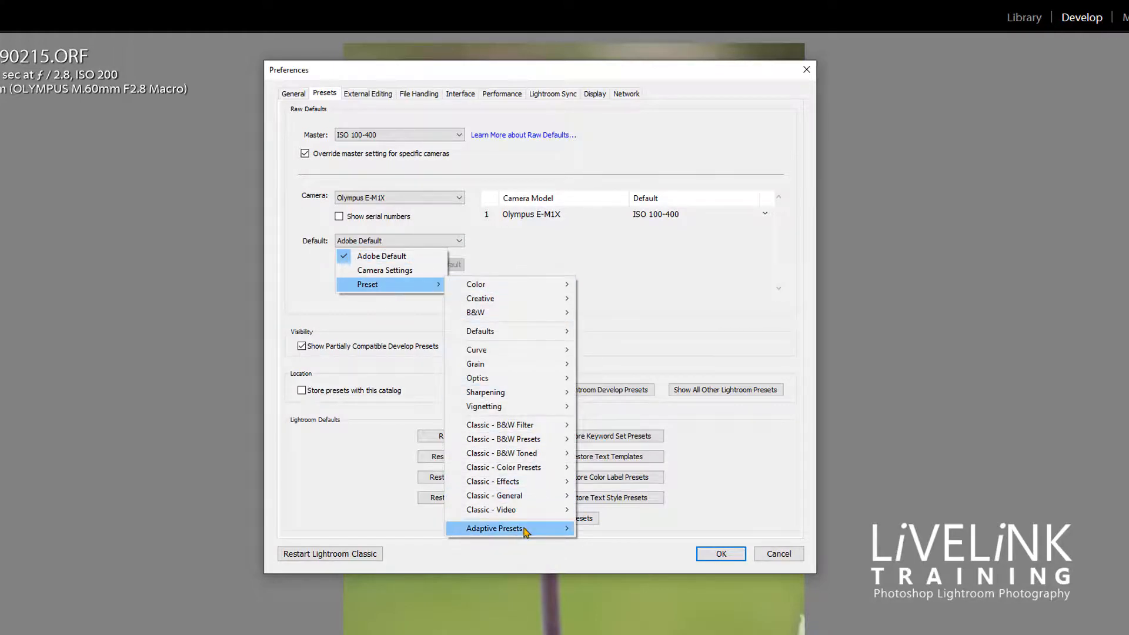
mouse_move(529, 529)
left_click(627, 528)
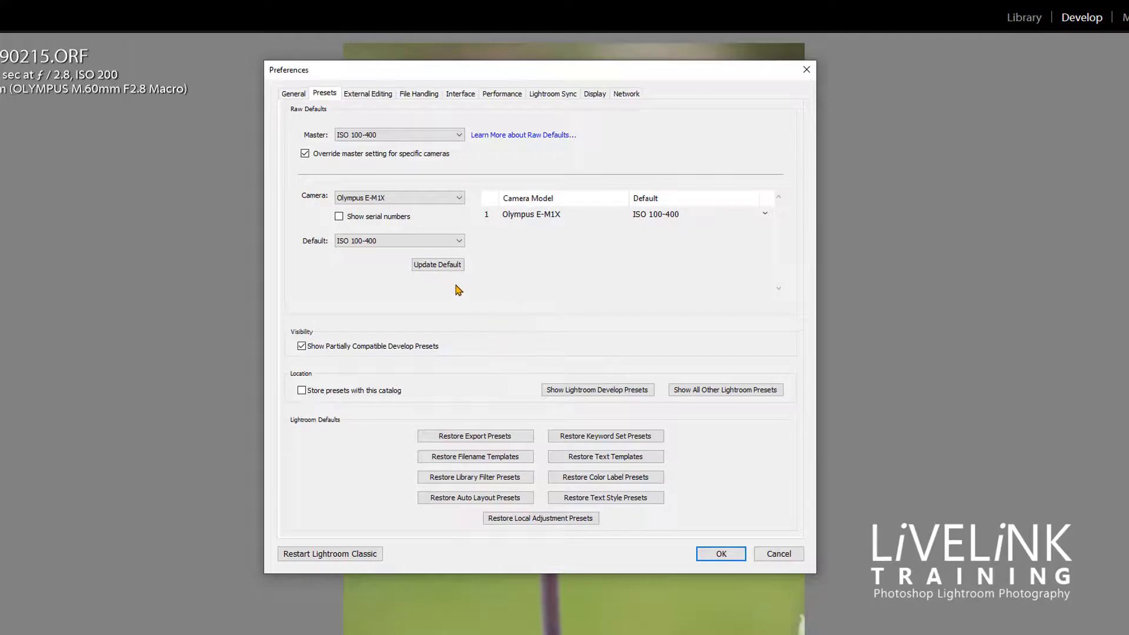
left_click(421, 265)
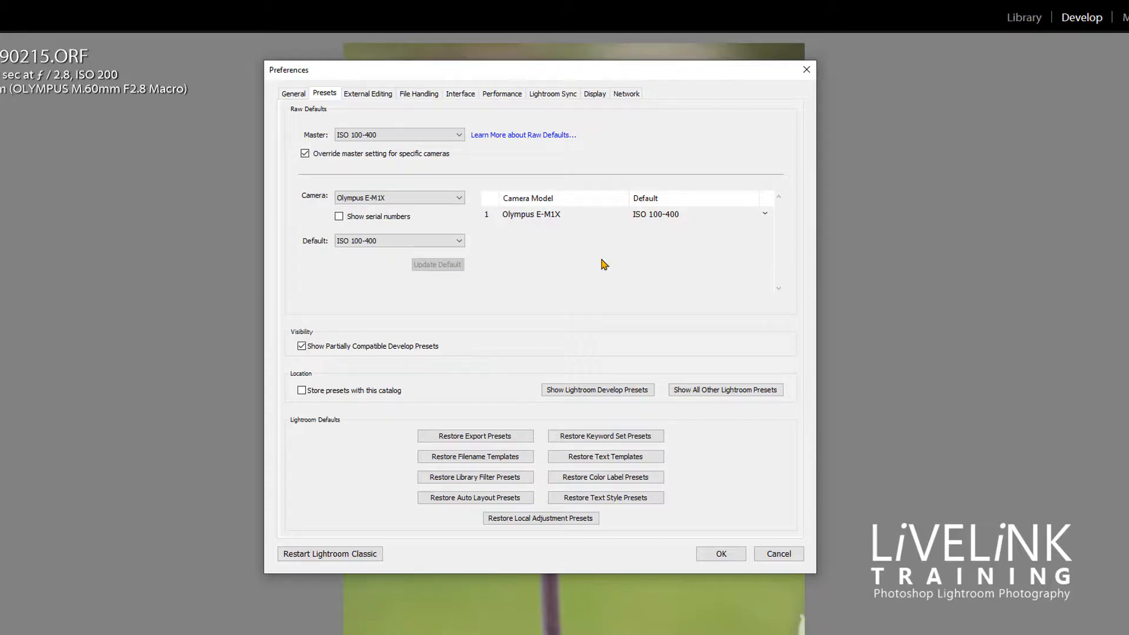
left_click(722, 554)
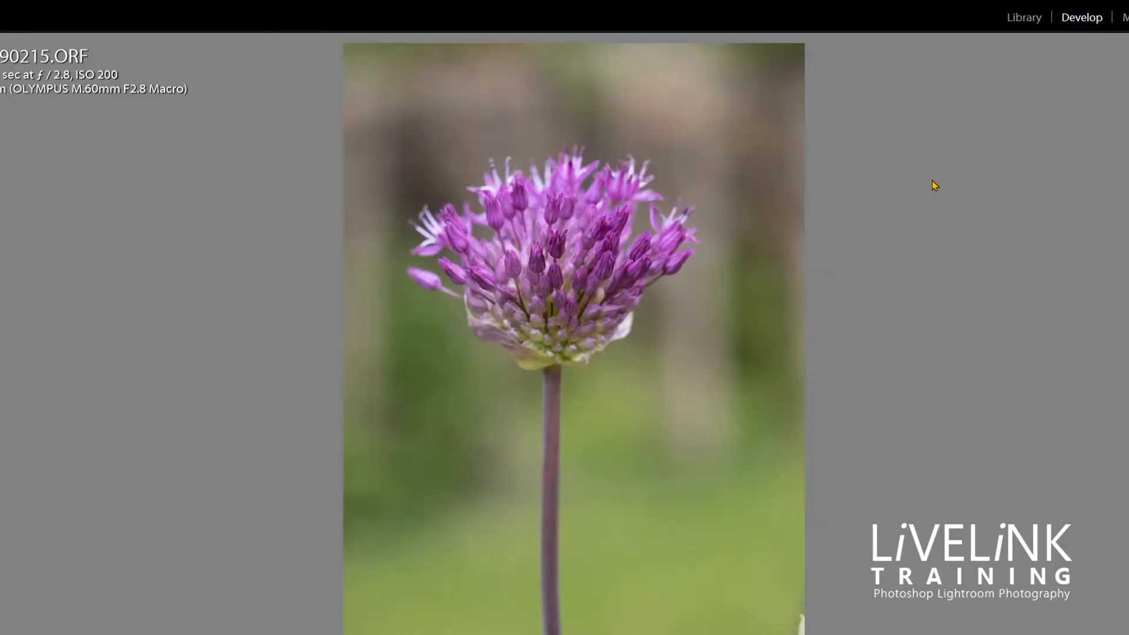